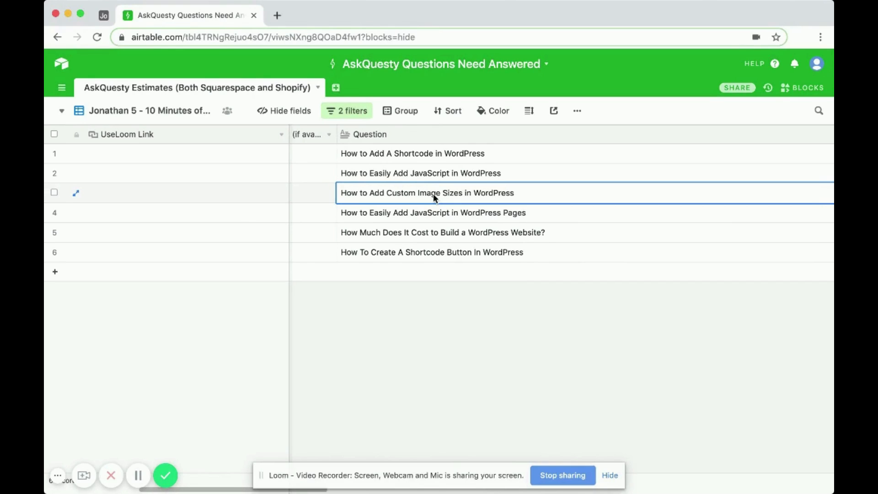
Open the personal WordPress site in a new browser tab and go to its admin dashboard
click(276, 18)
text(li)
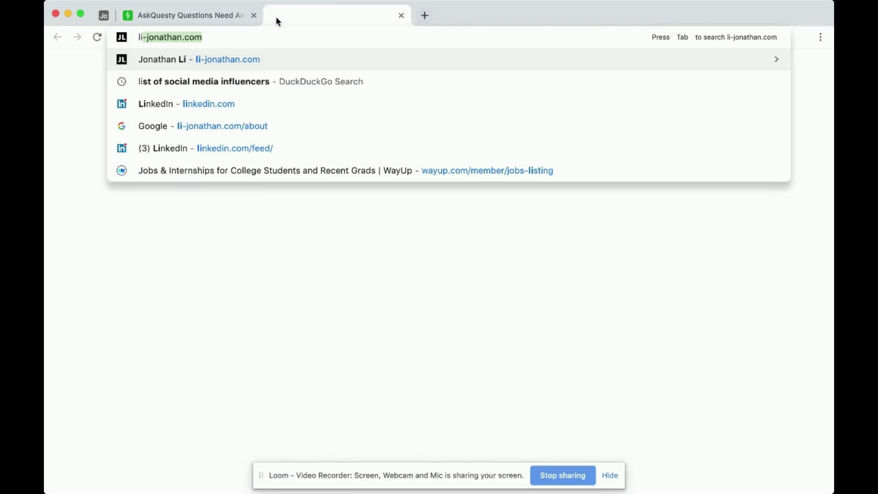
key(Return)
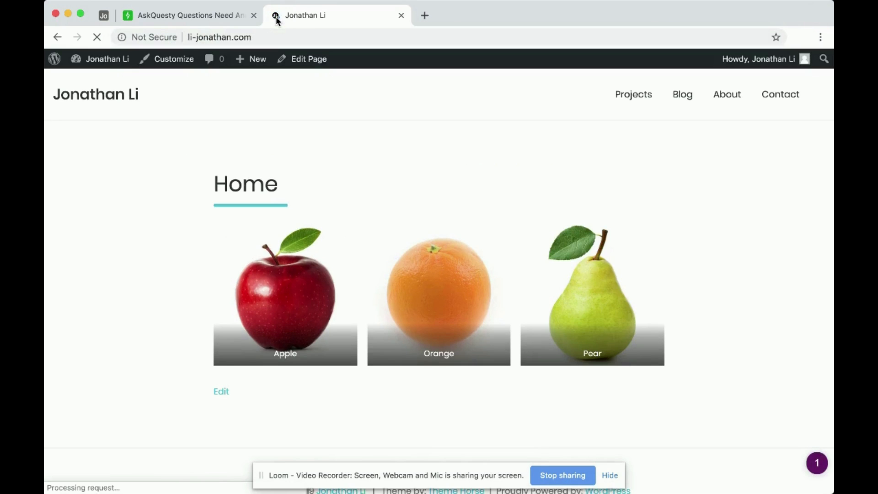
mouse_move(108, 60)
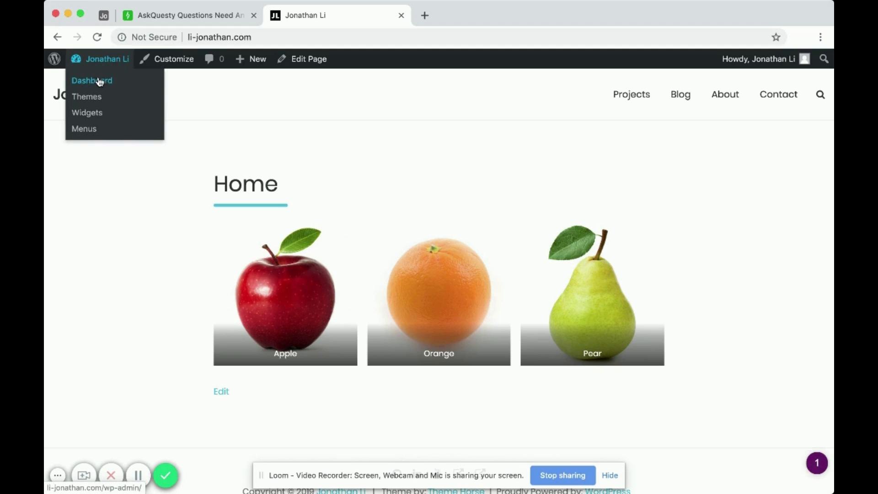
click(99, 81)
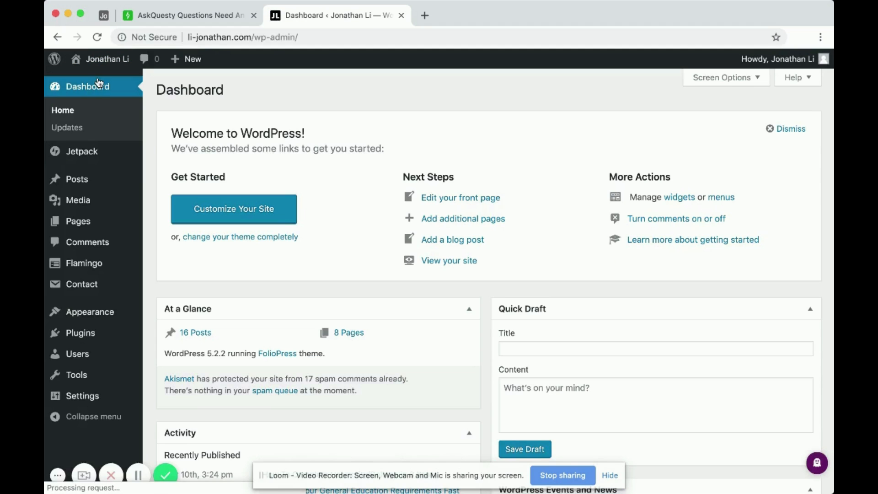
Open the New Offer page for editing from the list of all site pages
mouse_move(80, 226)
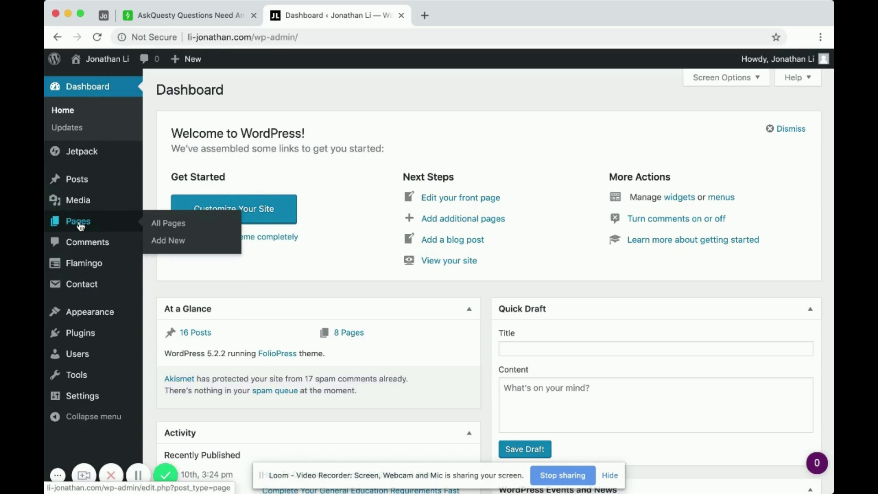
click(81, 226)
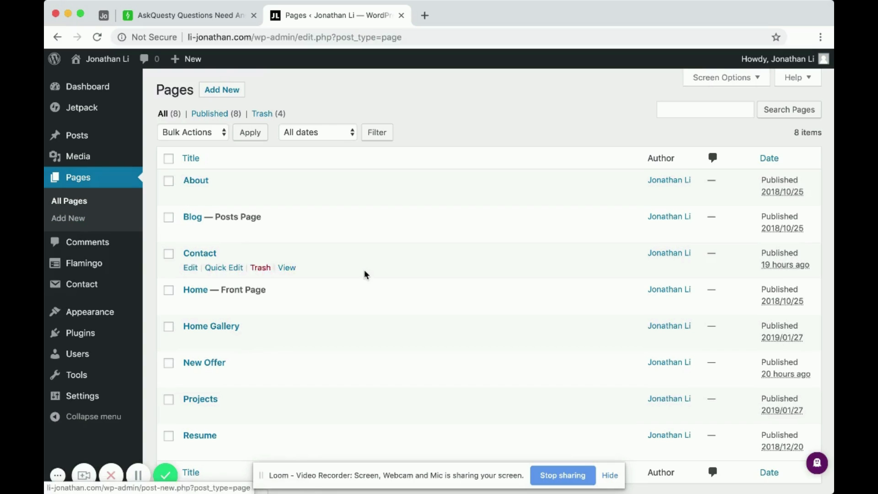
scroll(364, 274, down, 3)
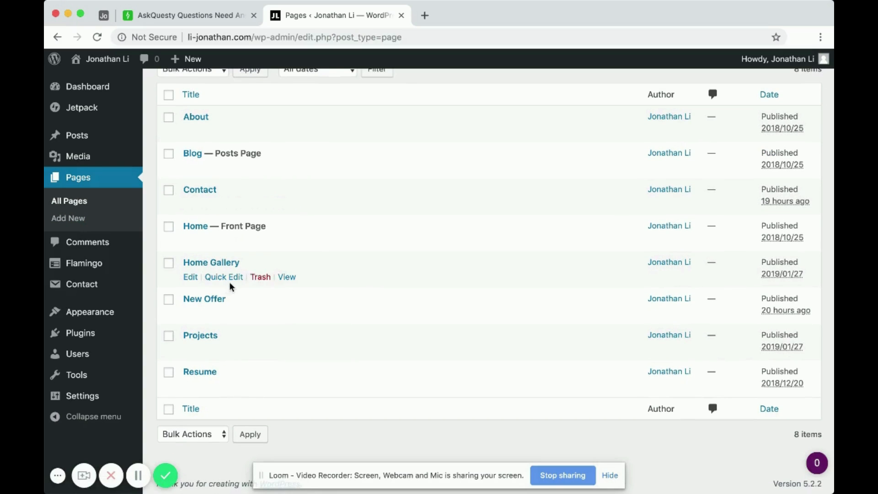
click(207, 299)
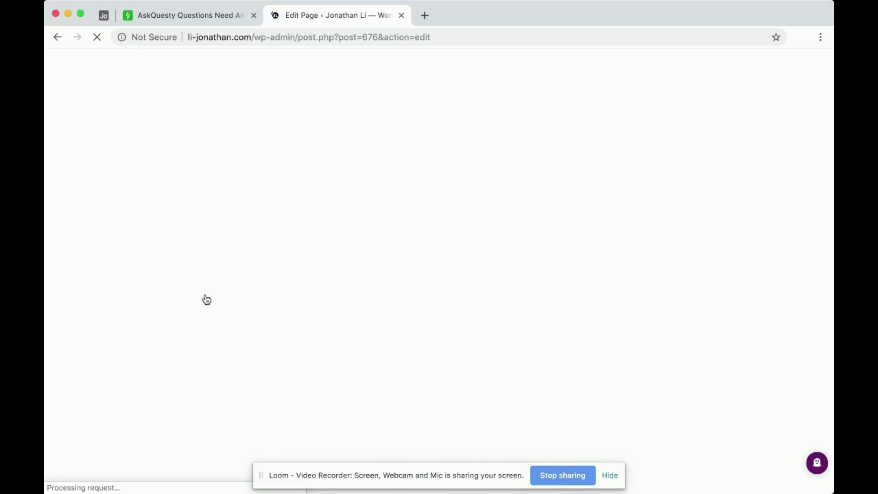
Insert an image block below the New Offer title using pear.jpg from the media library
click(273, 213)
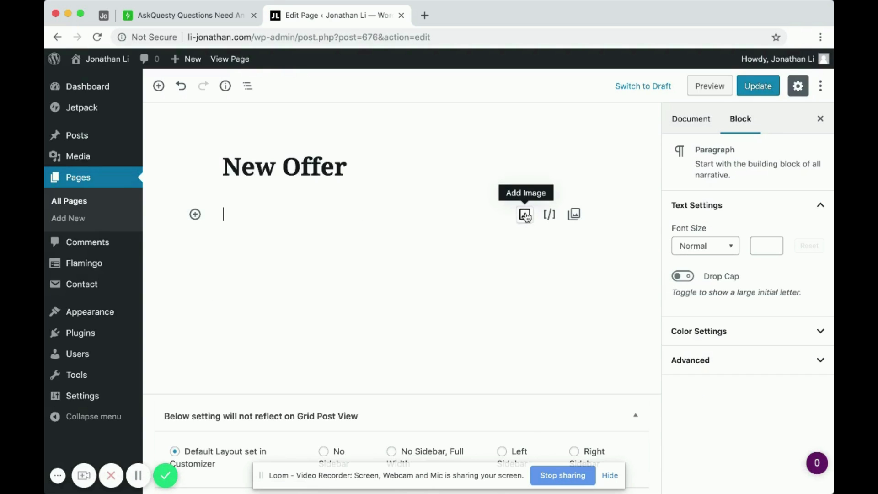
click(524, 215)
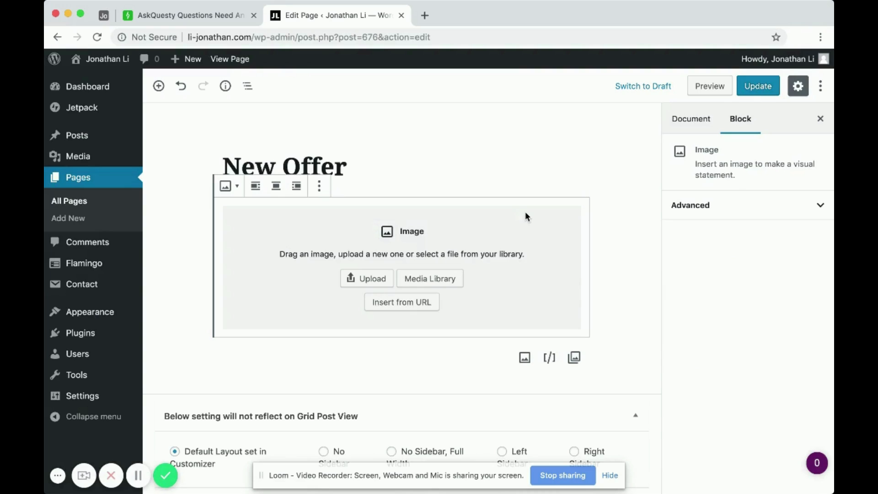
click(421, 279)
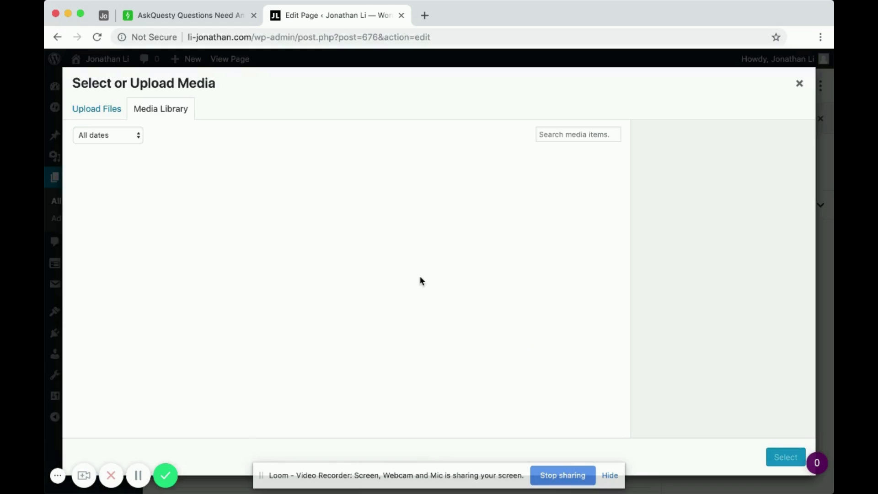
click(192, 213)
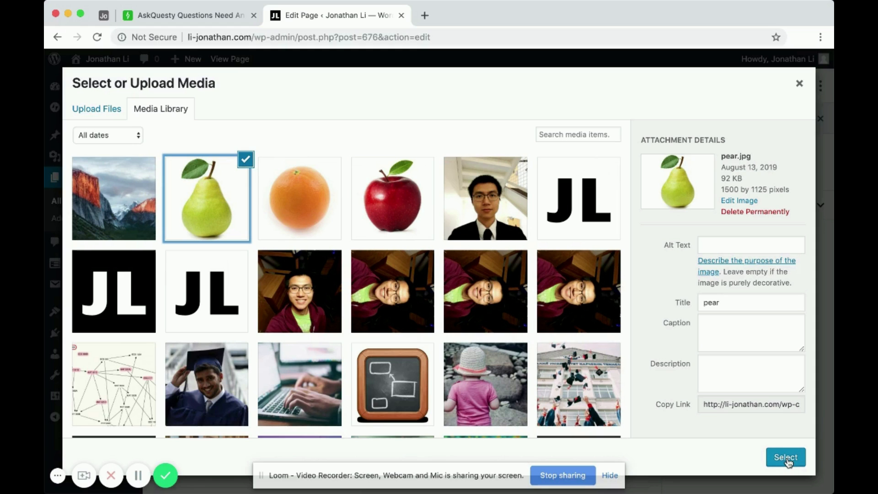
click(785, 457)
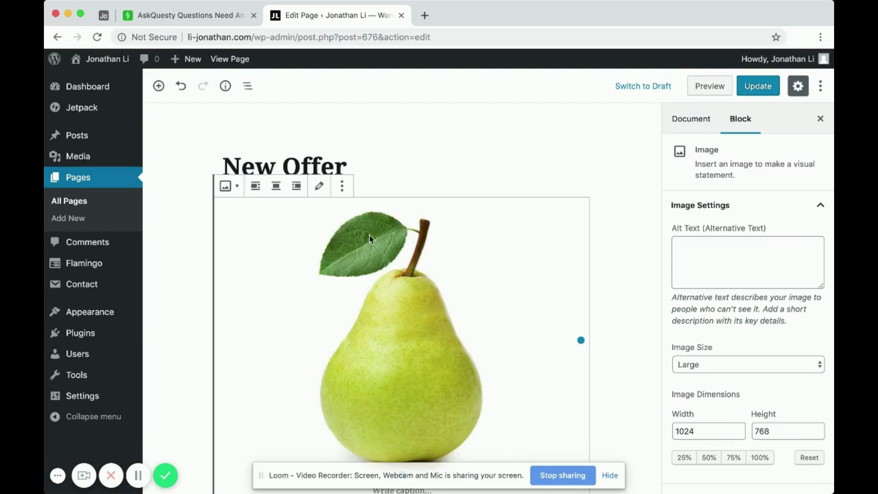
Try the Thumbnail and Medium image sizes on the pear image and set it back to Large
scroll(369, 234, up, 1)
scroll(411, 208, down, 1)
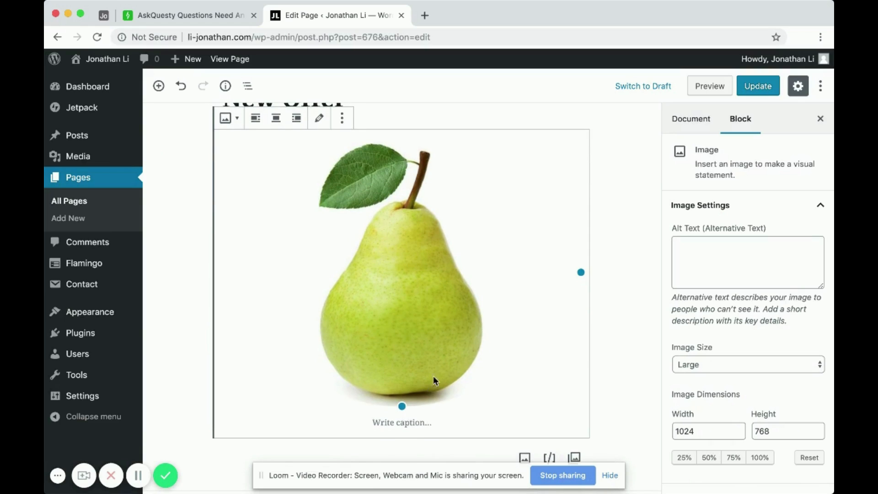
scroll(434, 380, up, 1)
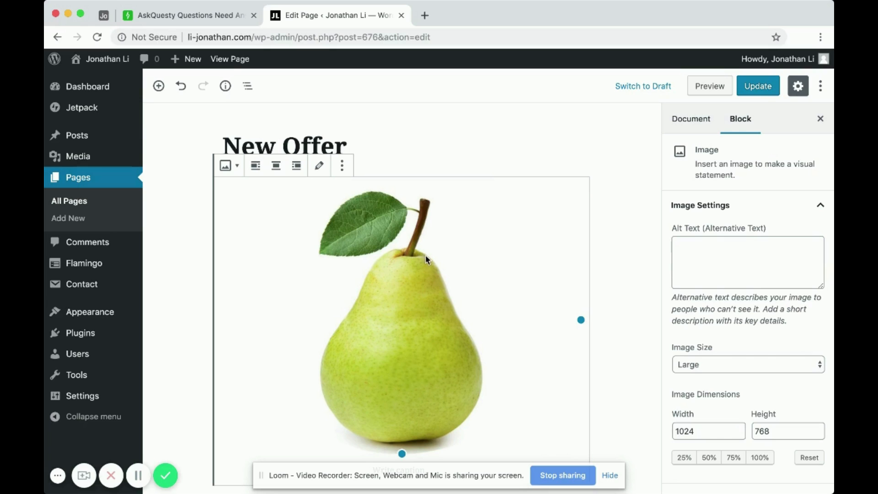
scroll(633, 287, down, 1)
scroll(633, 287, up, 2)
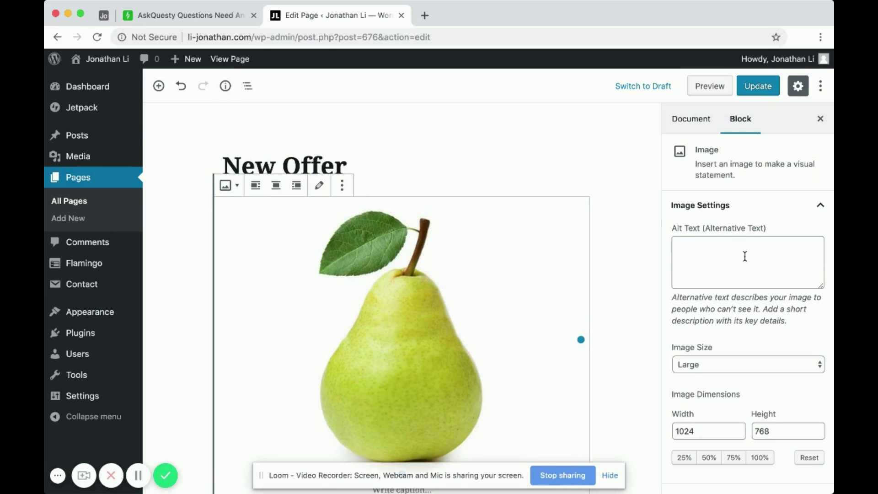
scroll(733, 356, down, 2)
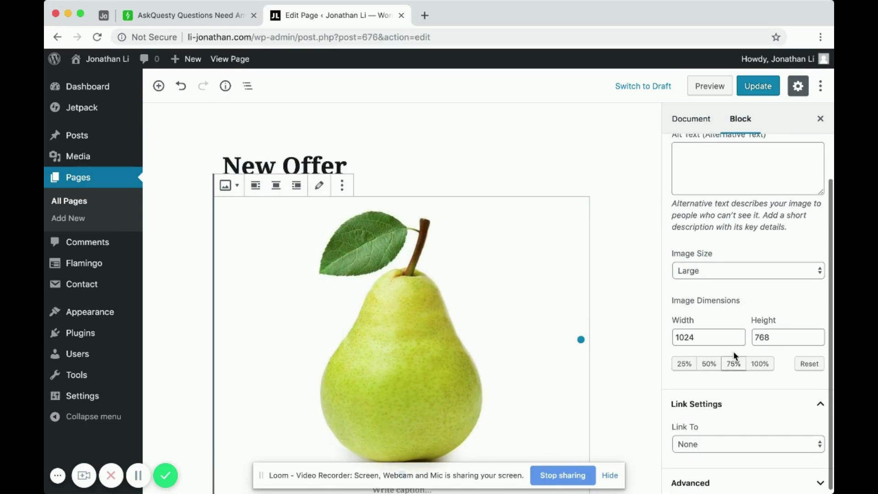
click(711, 268)
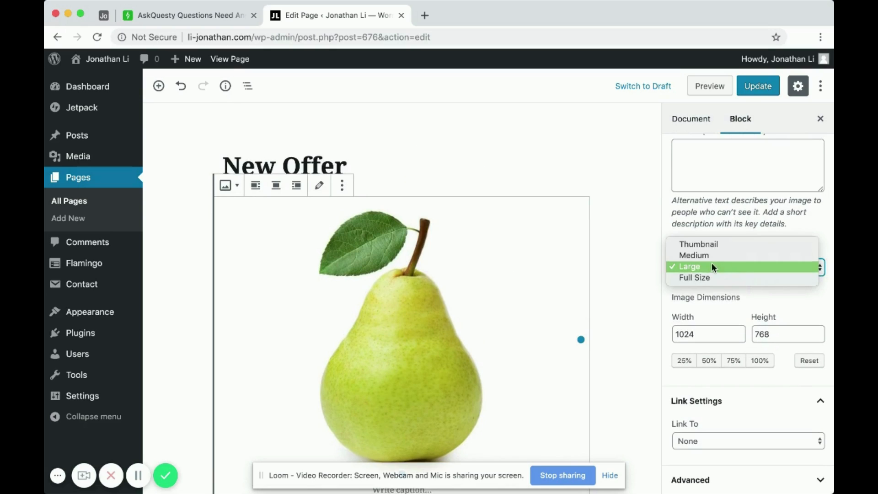
click(711, 265)
click(707, 264)
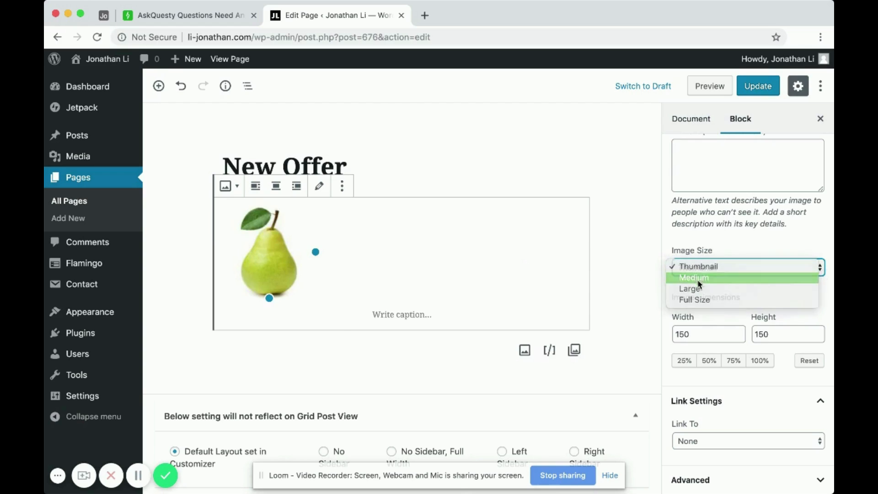
click(711, 275)
click(711, 267)
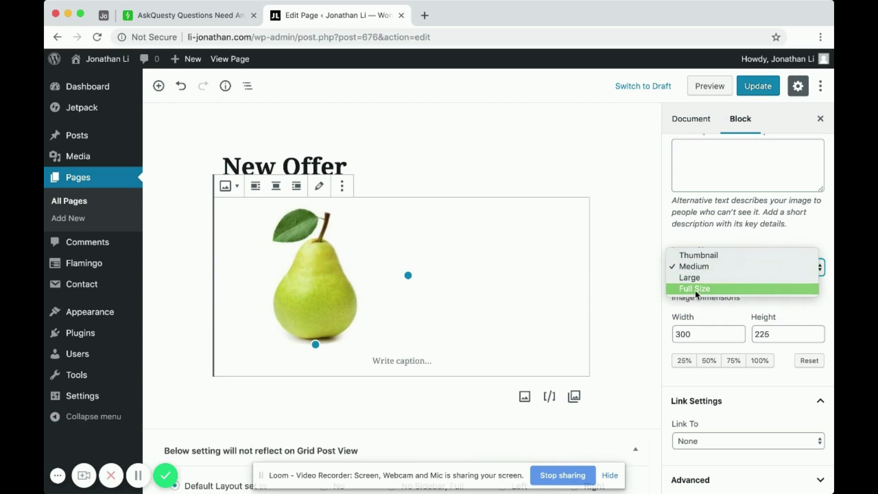
click(705, 277)
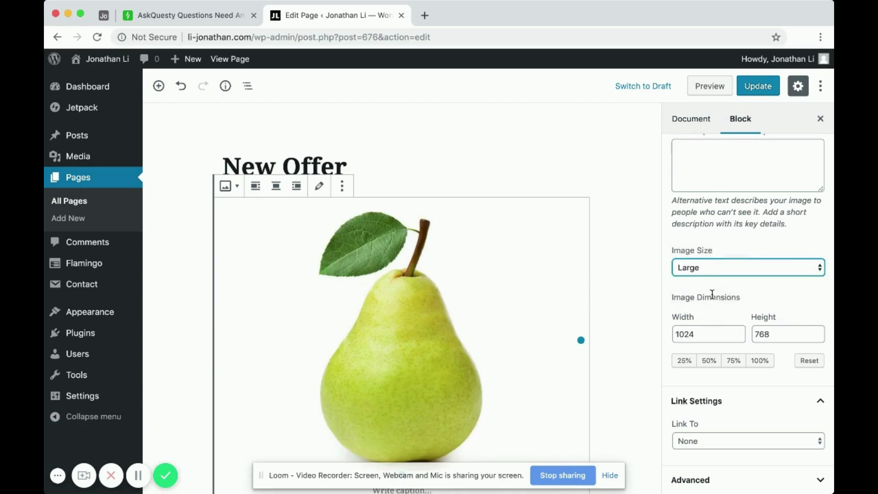
Try scaling the pear image's dimensions to 25%, 75%, 50% and 100%, and reset them
scroll(540, 318, down, 2)
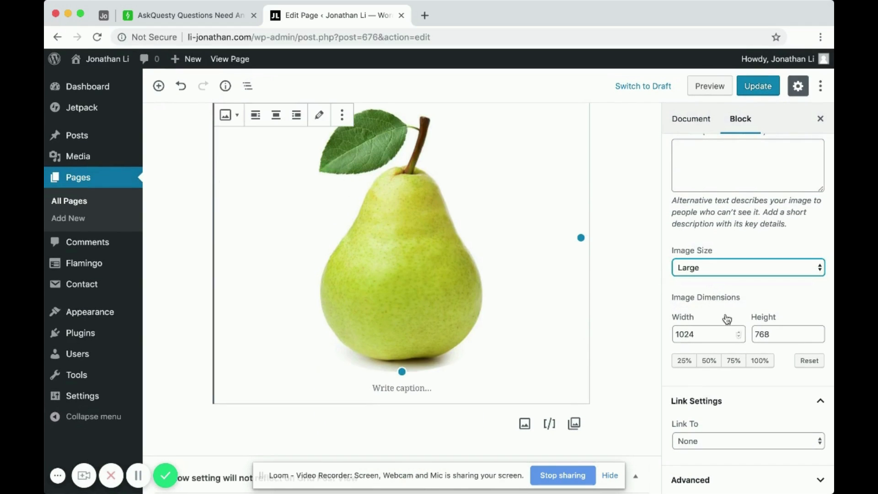
click(673, 297)
drag(746, 297, 690, 296)
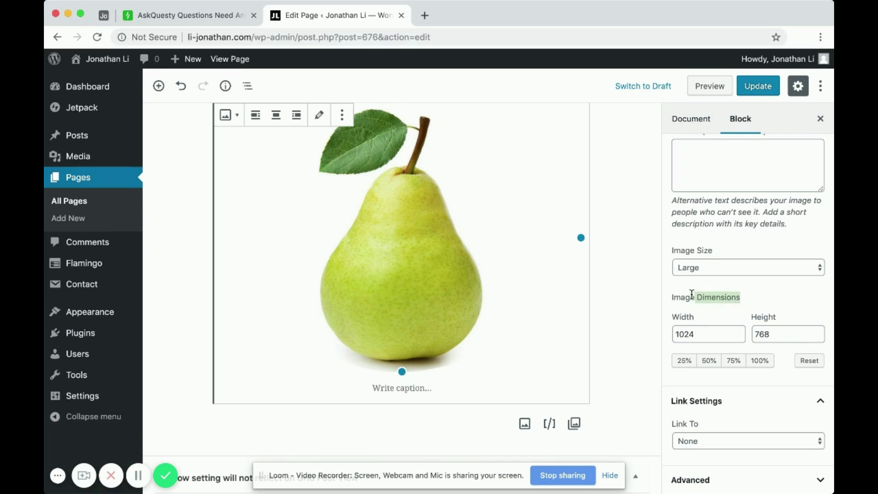
click(738, 299)
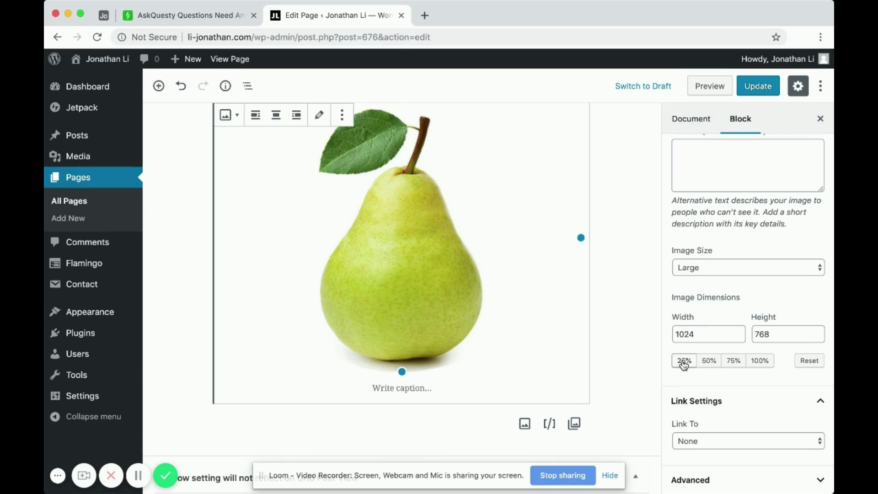
click(683, 361)
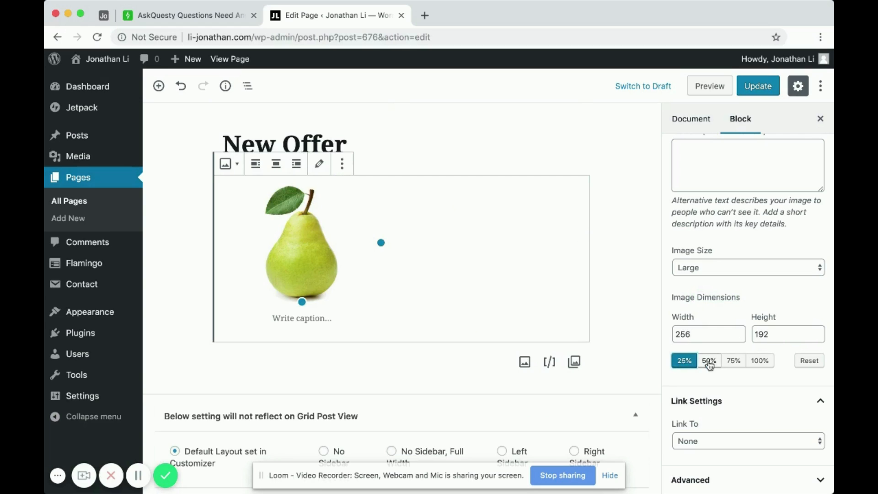
click(732, 361)
click(709, 361)
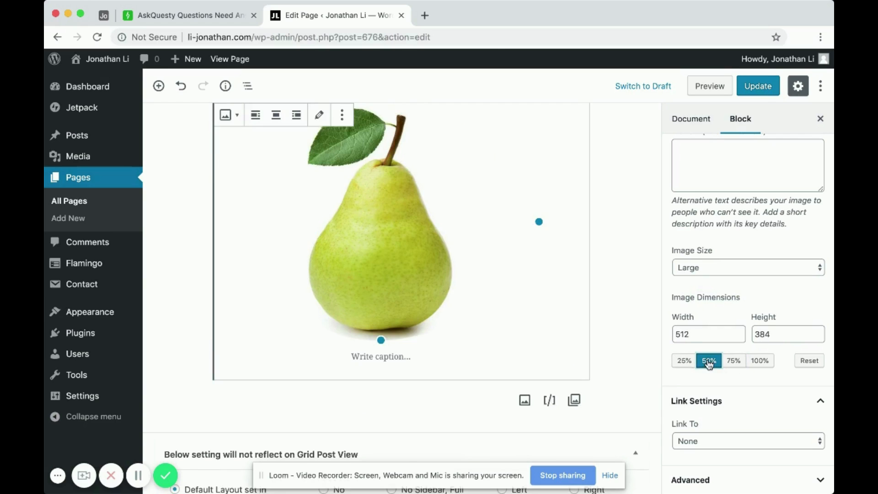
click(754, 362)
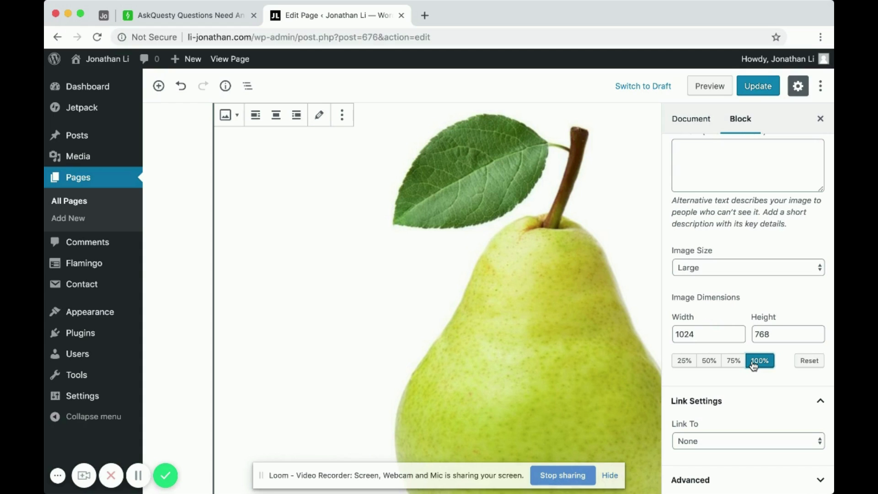
click(807, 361)
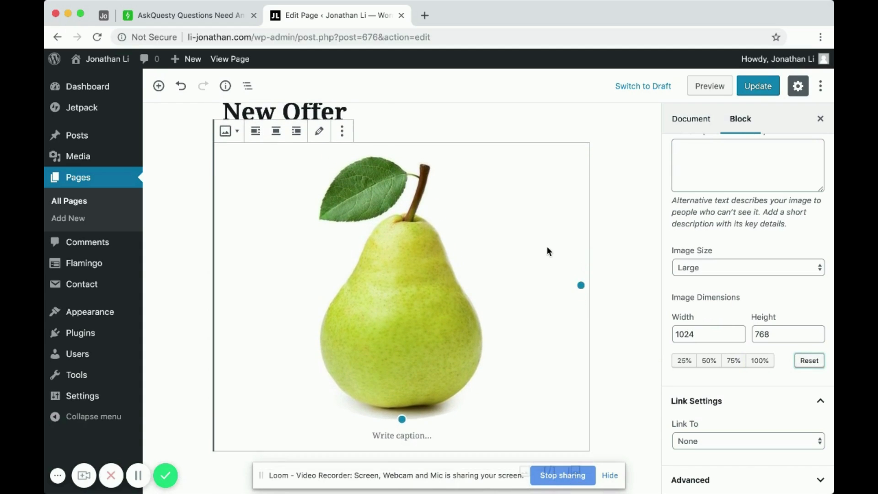
Preview the New Offer page, examine how the pear image is displayed, and close the preview
click(701, 91)
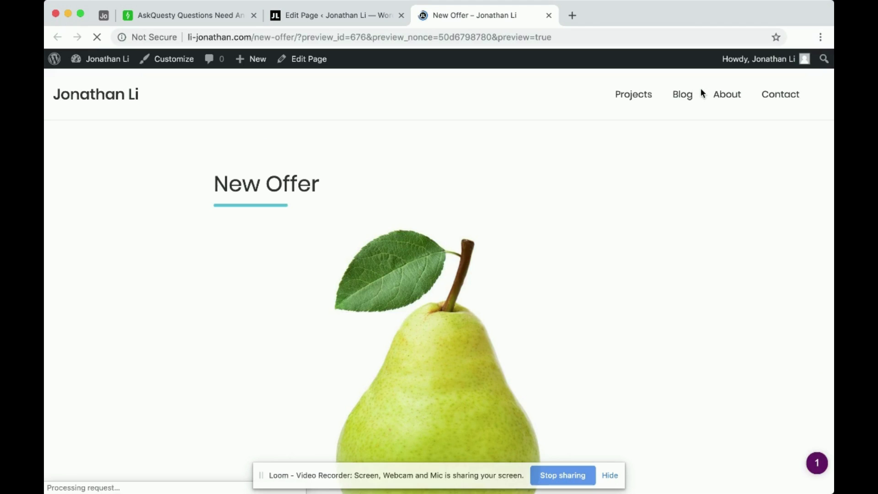
scroll(547, 289, down, 5)
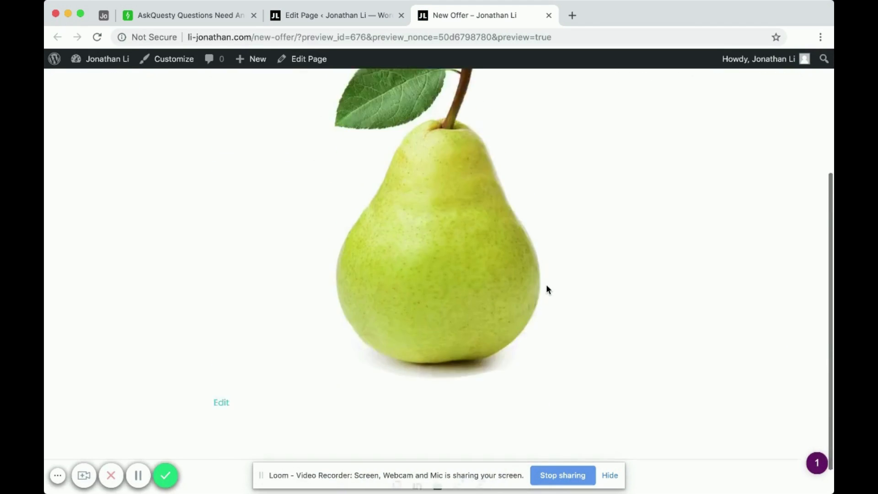
scroll(548, 289, up, 3)
scroll(548, 289, down, 3)
scroll(548, 289, up, 2)
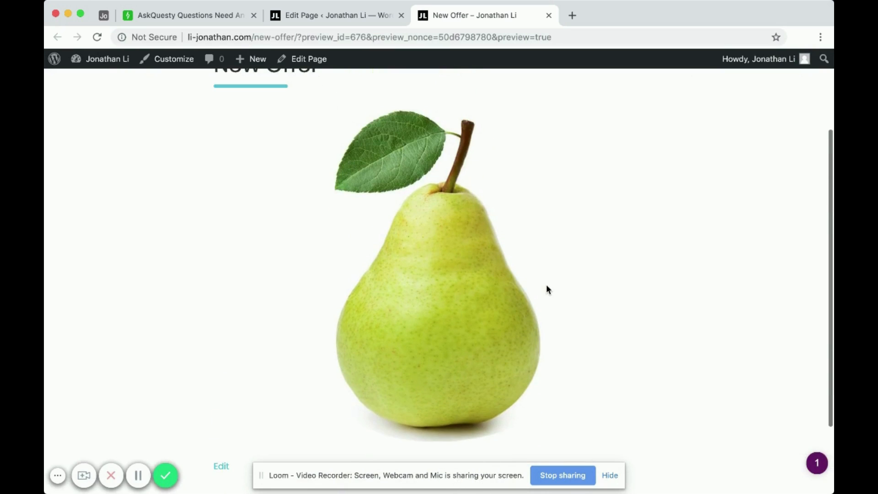
scroll(546, 286, up, 2)
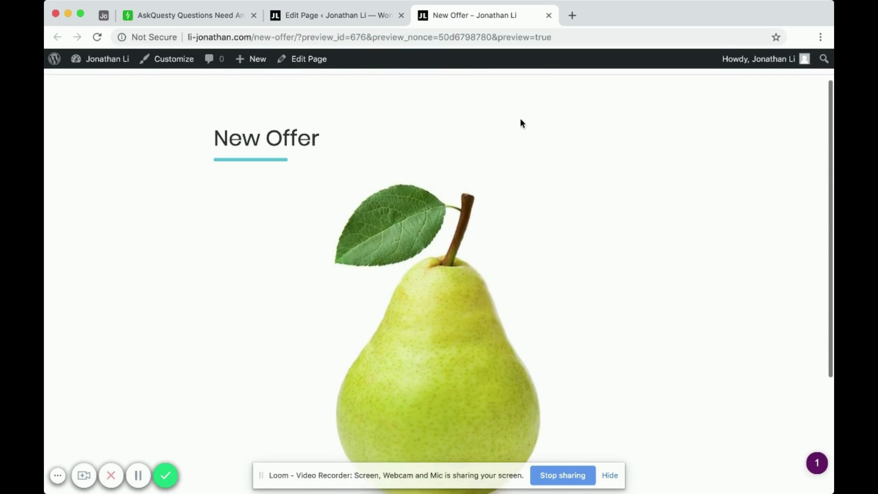
click(548, 15)
Update the published New Offer page with the inserted pear image
scroll(494, 229, down, 1)
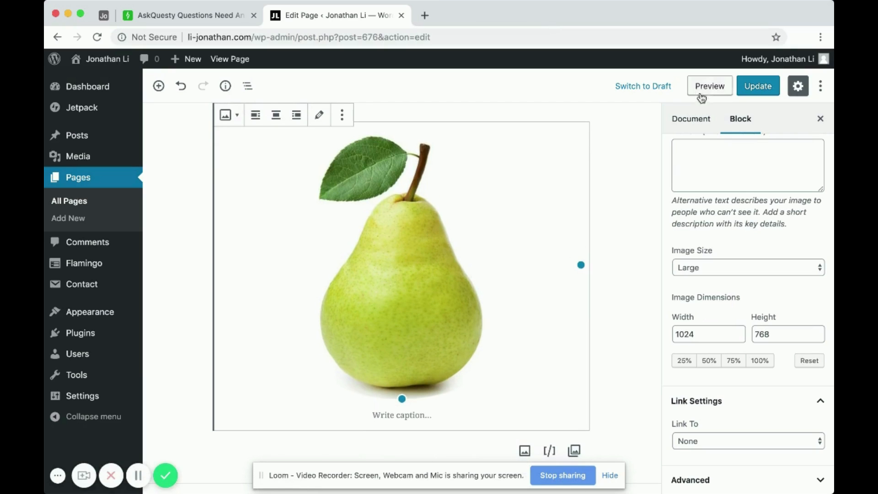
click(755, 94)
scroll(530, 230, up, 1)
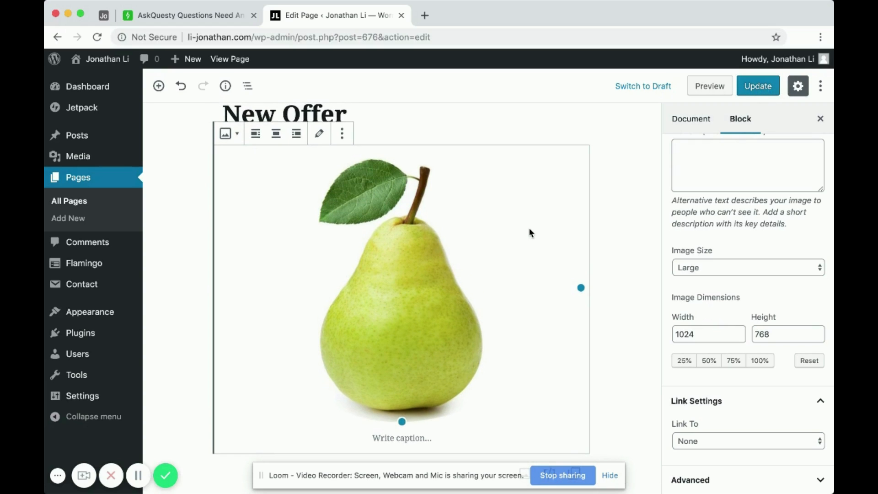
scroll(529, 228, down, 2)
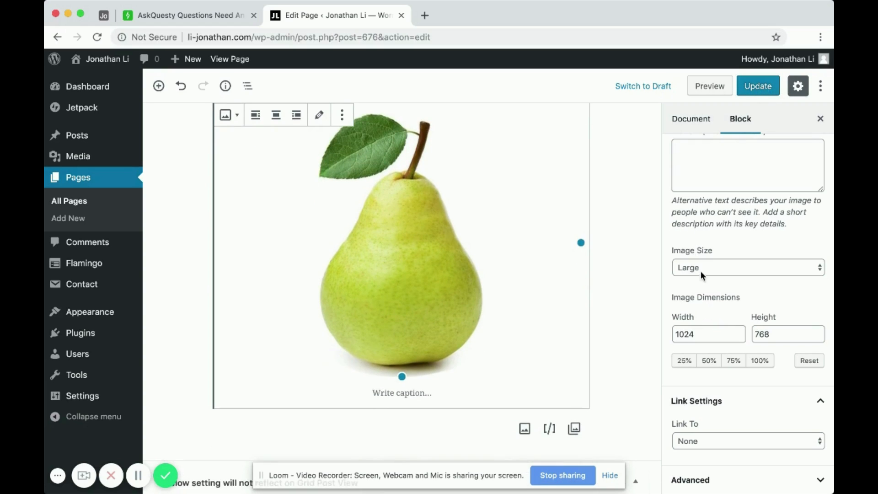
Review the pear image's available size options, keep Large, and preview the New Offer page
click(717, 270)
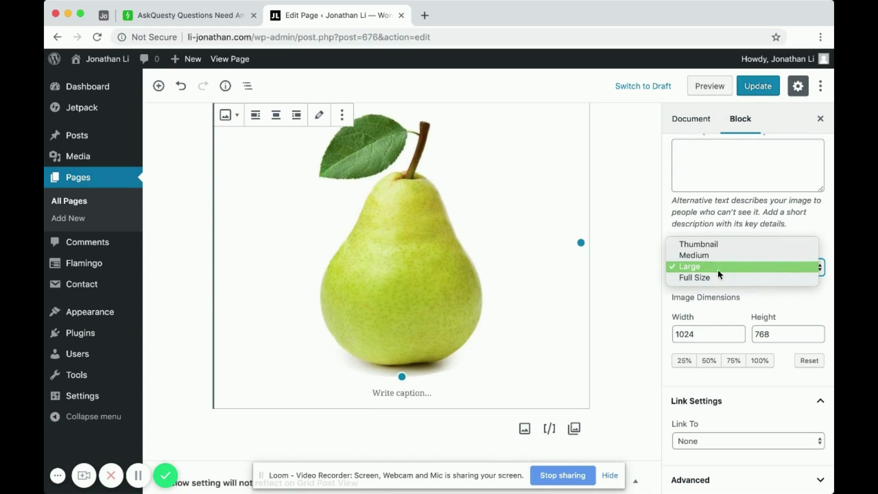
click(710, 227)
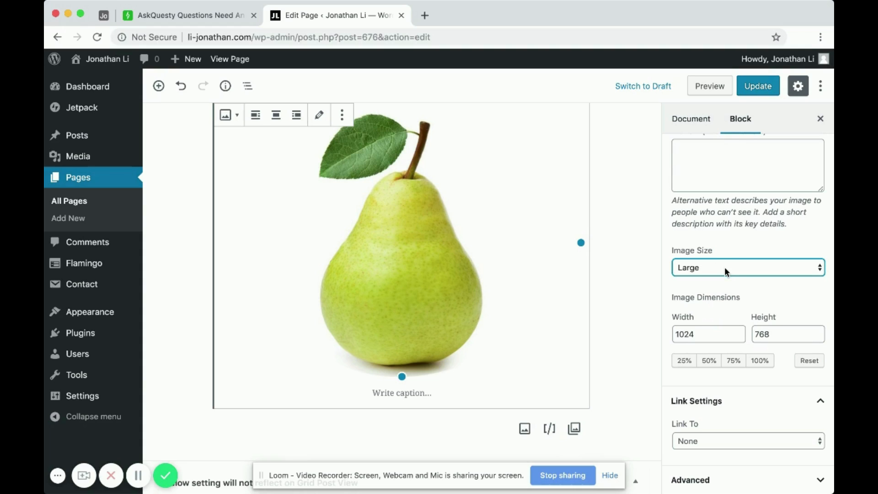
scroll(436, 208, up, 1)
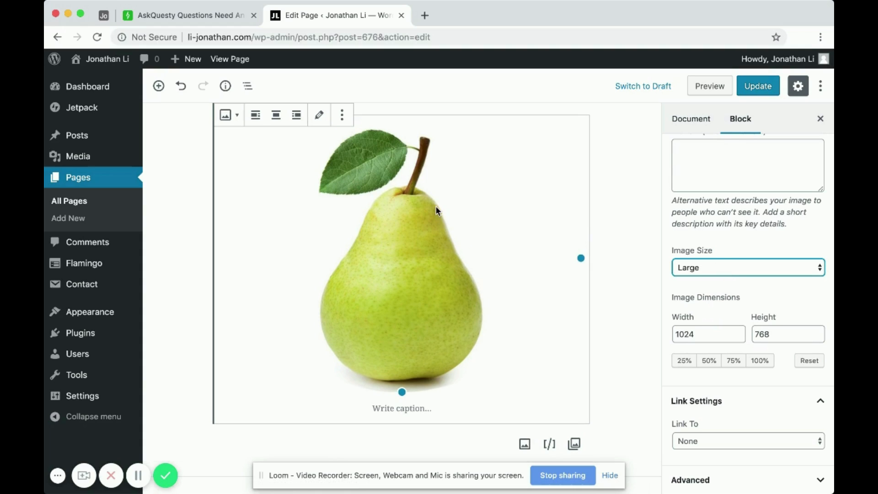
click(710, 86)
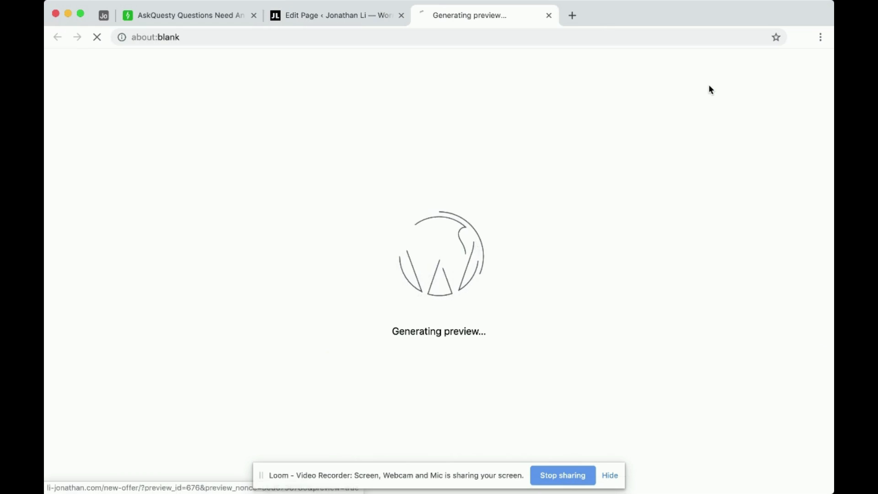
scroll(530, 288, down, 3)
scroll(431, 231, up, 1)
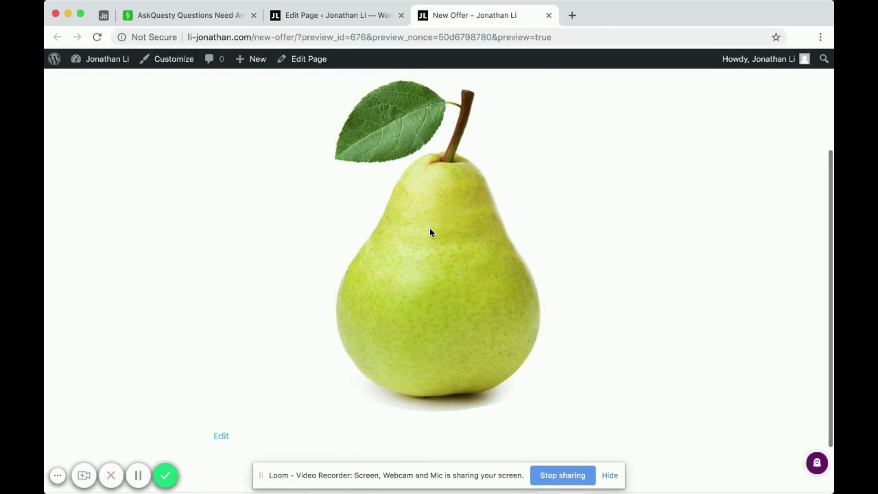
Open the previewed pear image in a new tab and examine the file name in its address
right_click(415, 239)
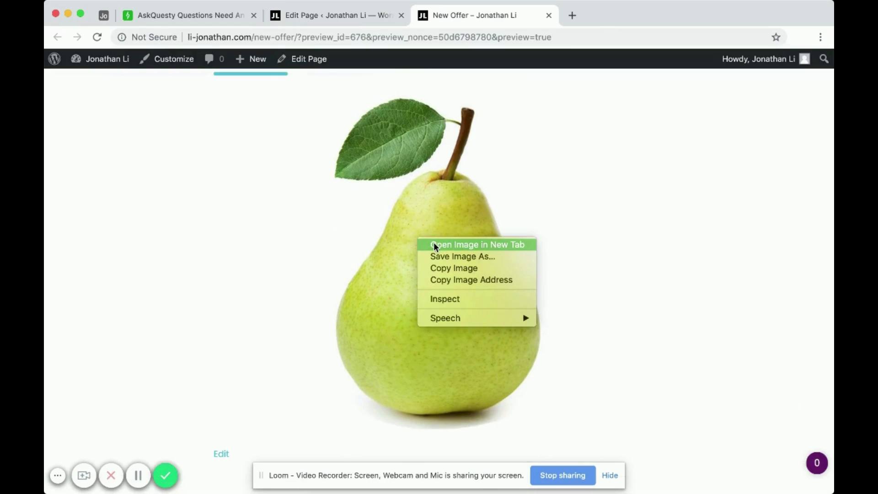
click(436, 245)
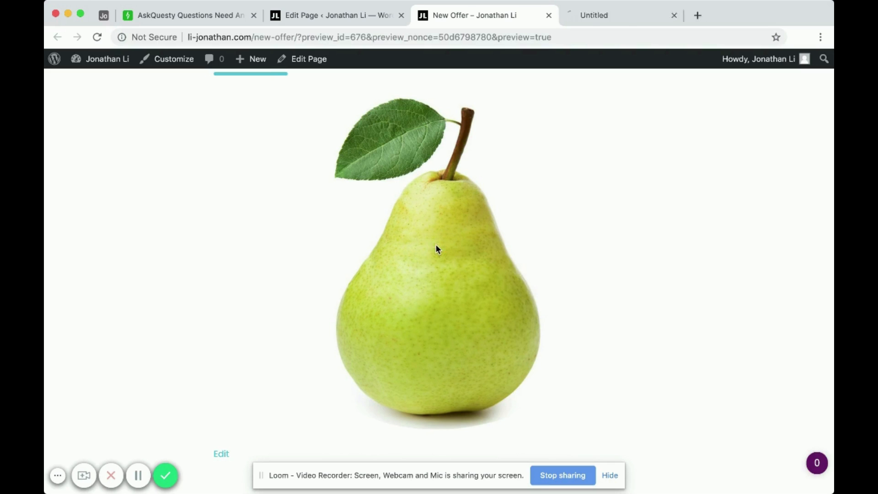
click(619, 18)
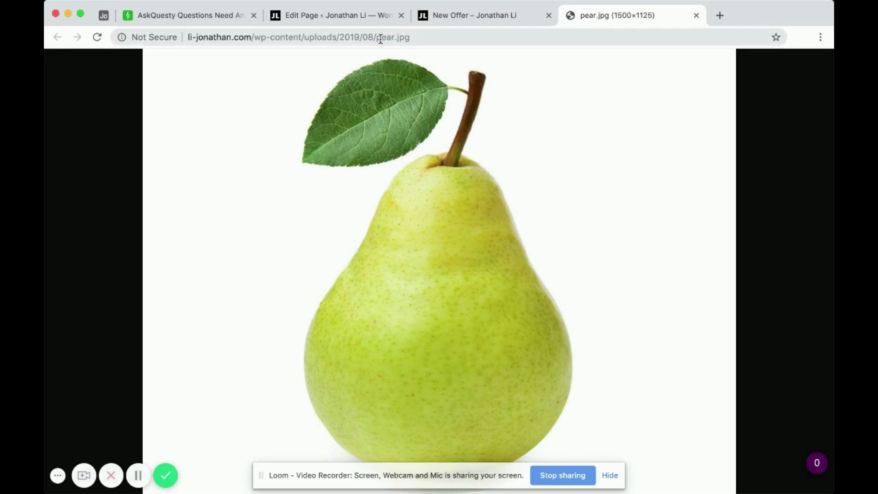
drag(377, 37, 410, 37)
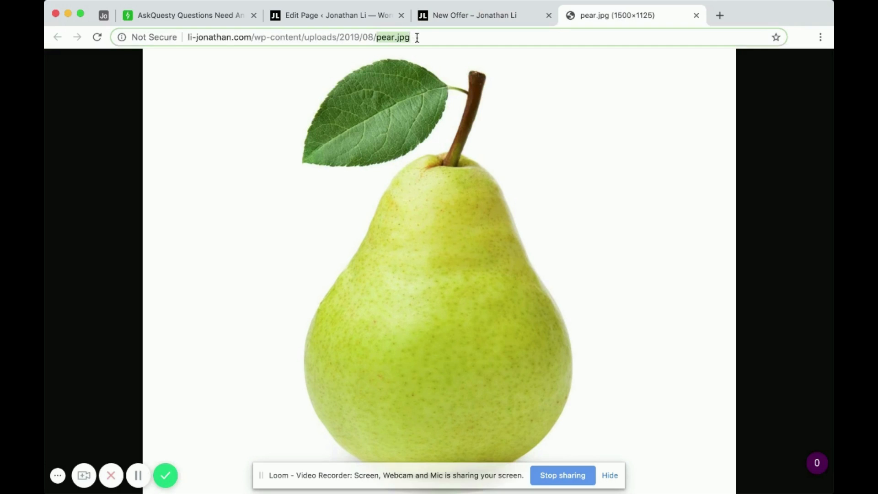
click(416, 37)
Return to the page editor, scale the pear image to 50%, and preview the New Offer page again
click(341, 15)
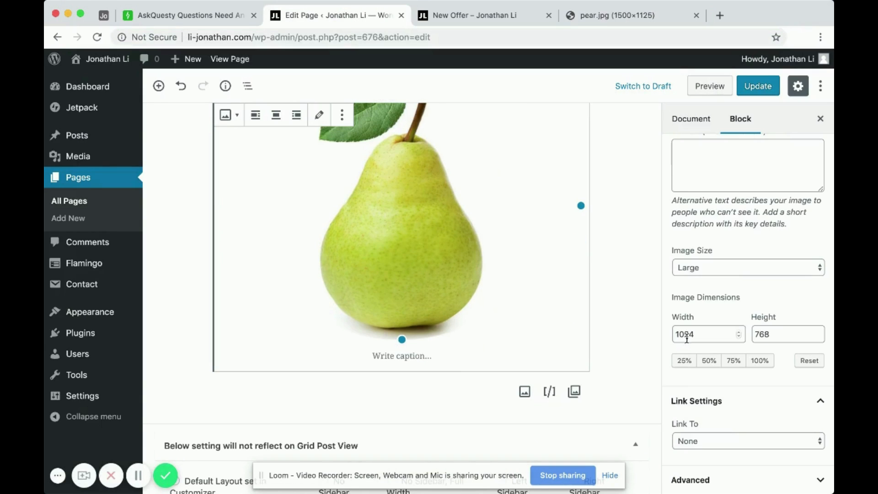
scroll(718, 320, down, 2)
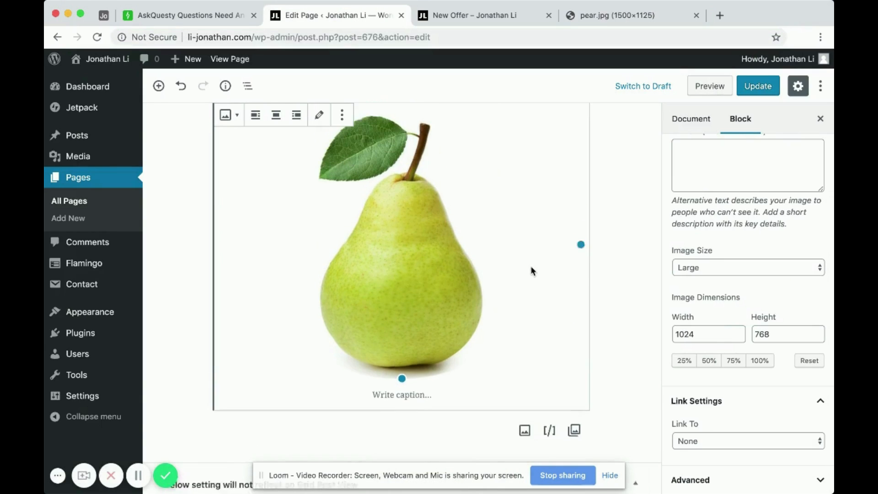
click(712, 364)
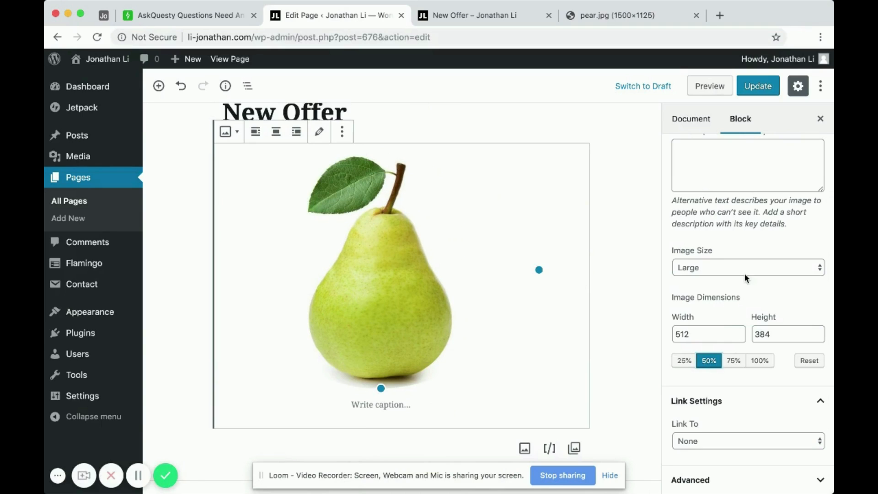
click(707, 85)
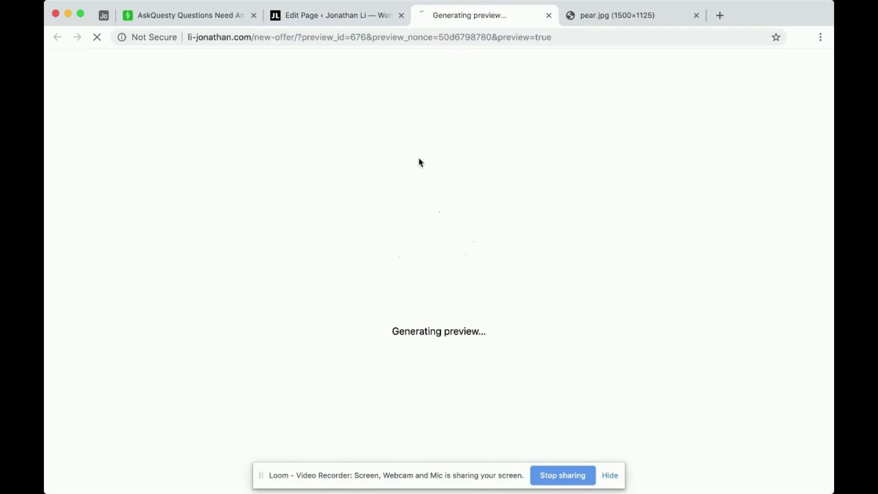
Open the scaled pear image in its own tab, examine the file name in its address, and close that tab
right_click(359, 264)
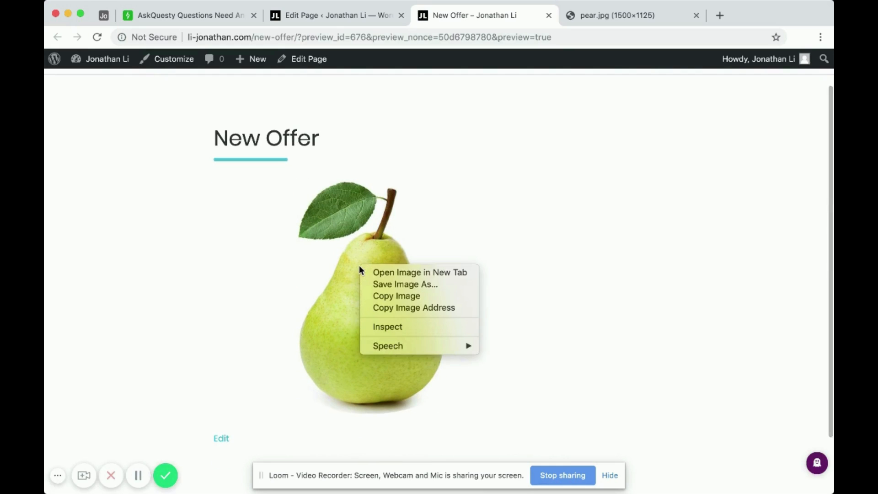
click(391, 273)
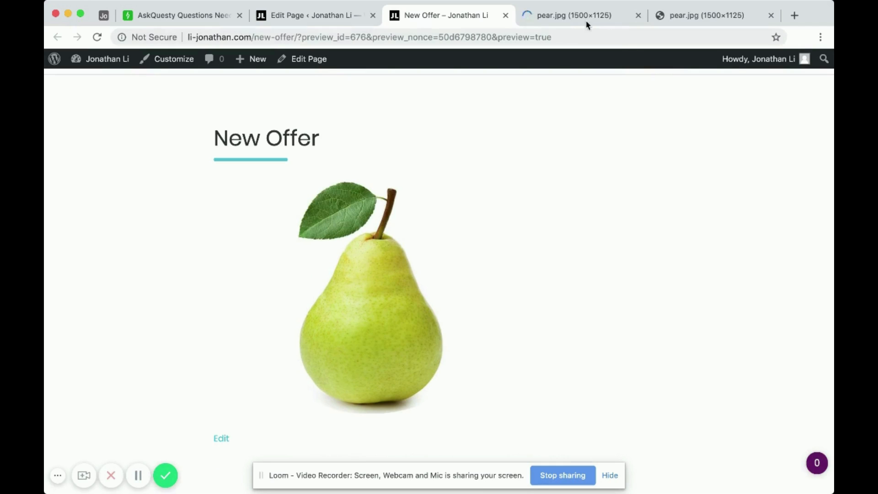
click(573, 17)
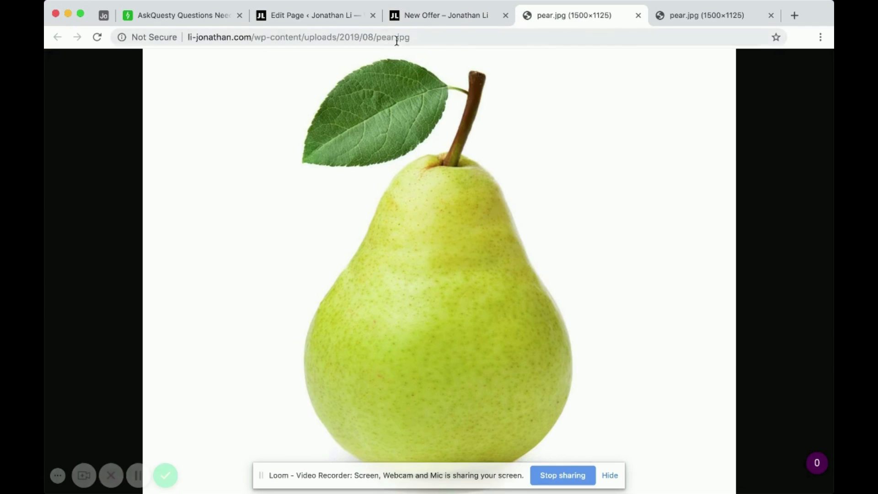
drag(375, 38, 414, 37)
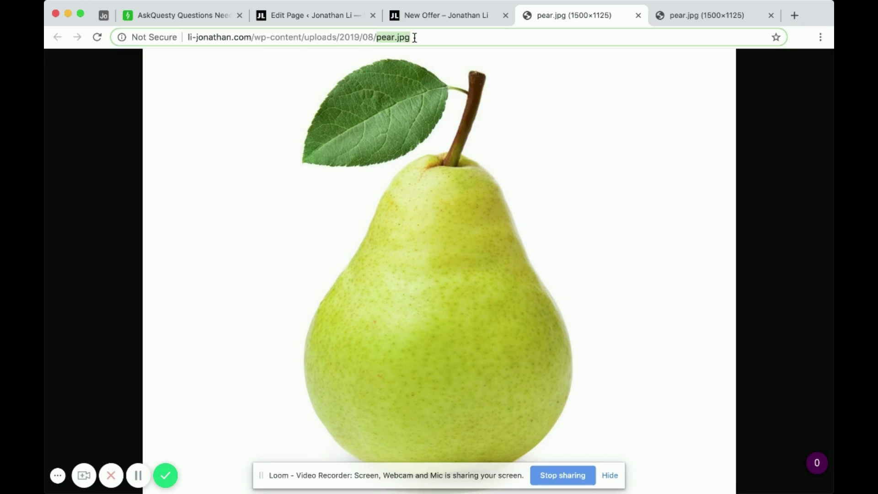
click(639, 16)
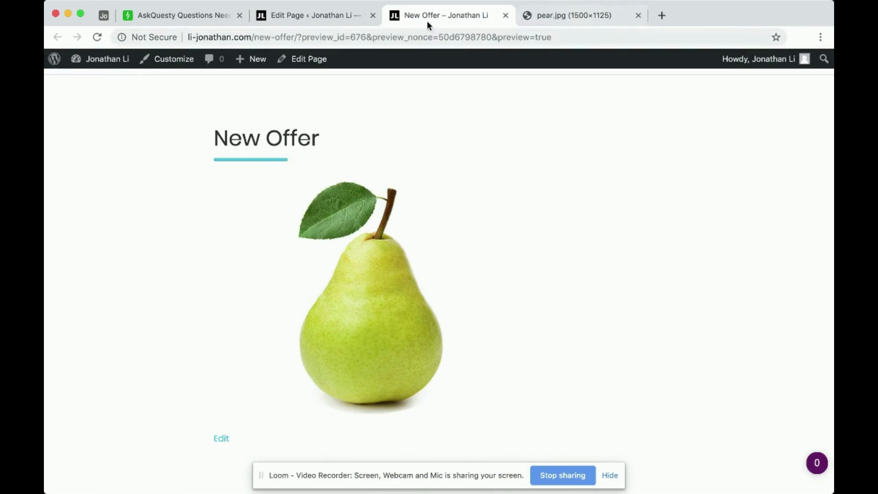
Back in the page editor, try scaling the pear image to 25%, with its width changed to 257 and back to 256
click(311, 15)
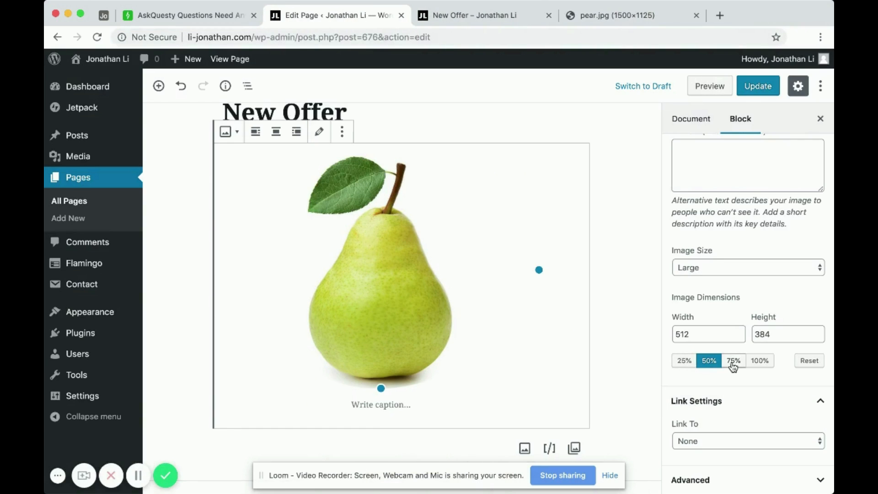
click(683, 362)
click(709, 362)
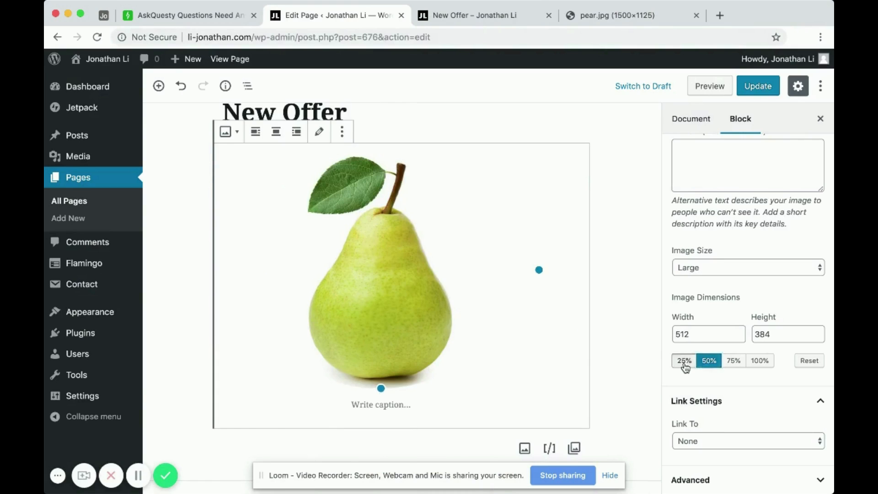
click(684, 362)
click(683, 330)
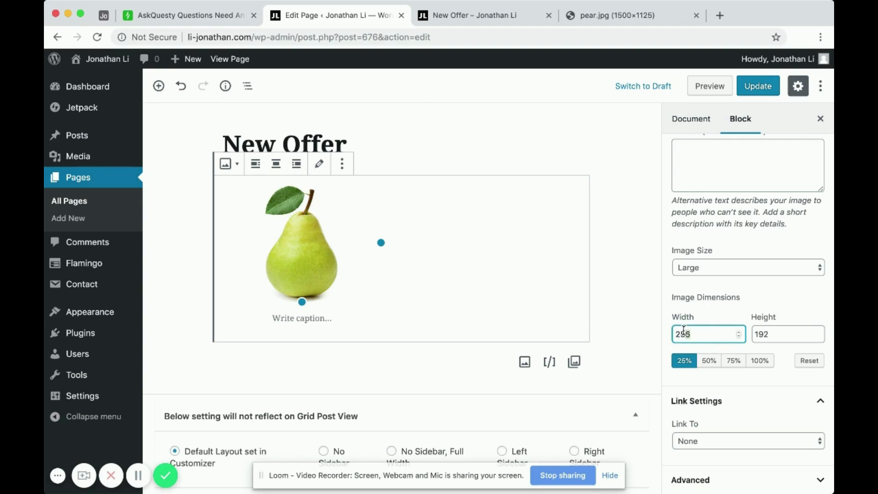
click(739, 333)
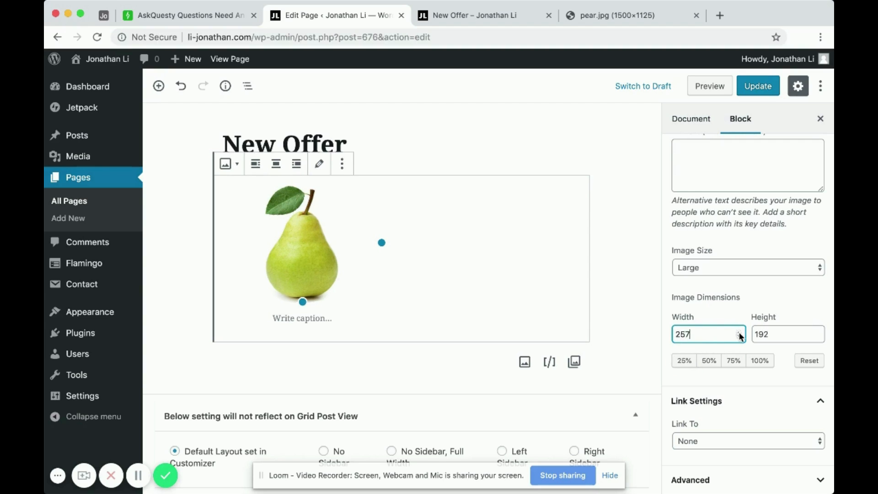
click(739, 336)
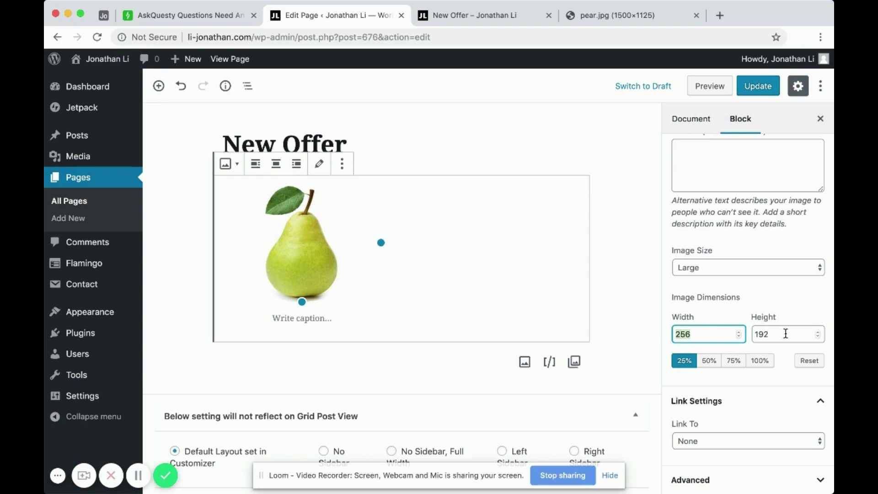
drag(804, 334, 748, 341)
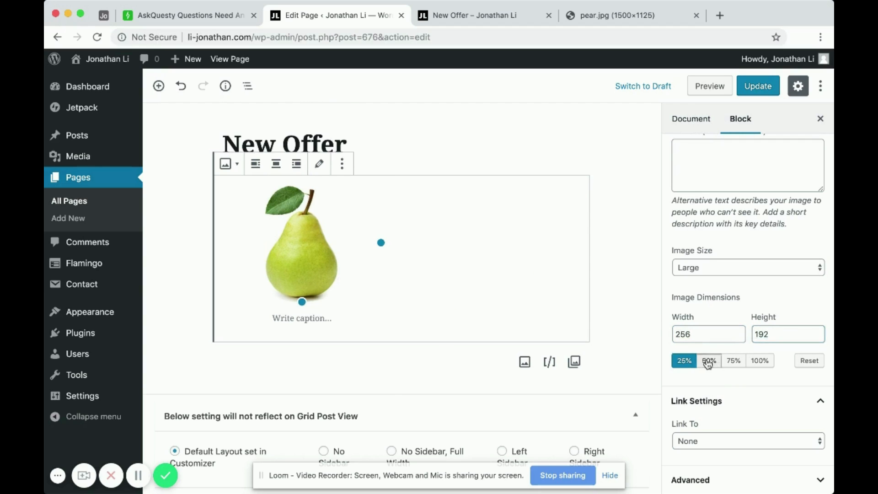
Compare the 25%, 50% and 75% scaling options on the pear image, finishing at 50%
click(708, 361)
click(684, 361)
click(708, 362)
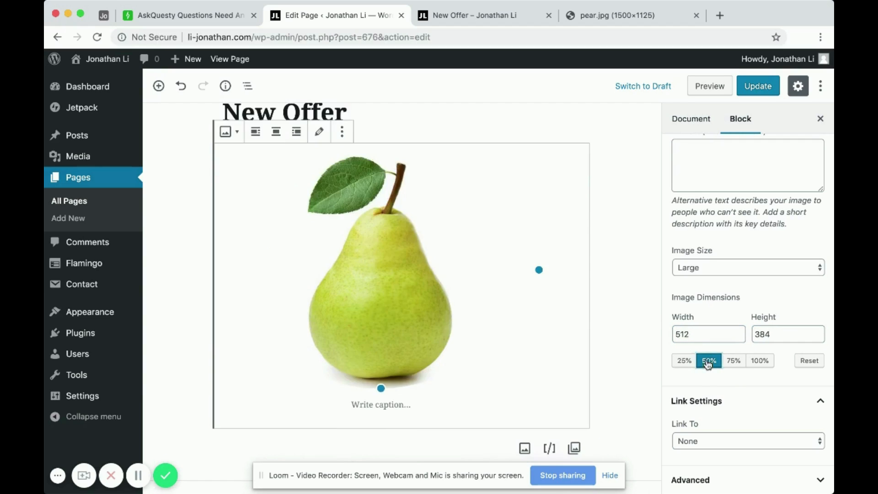
click(733, 361)
click(709, 361)
click(684, 361)
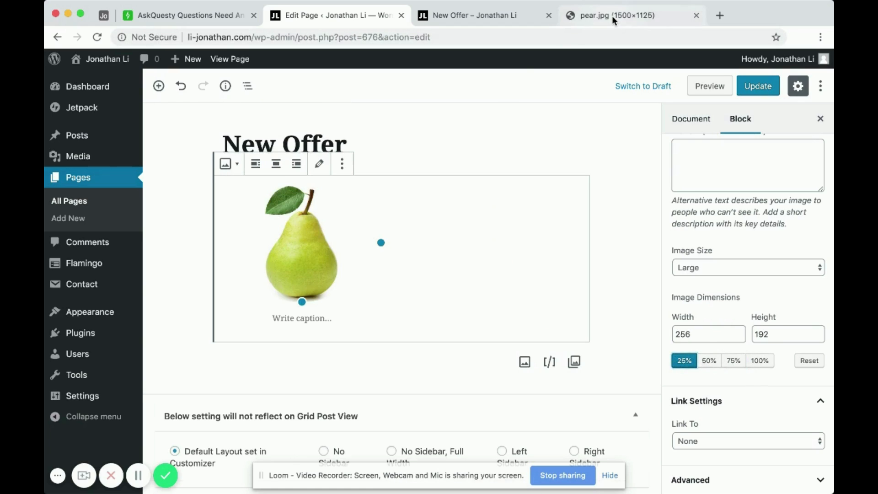
click(708, 361)
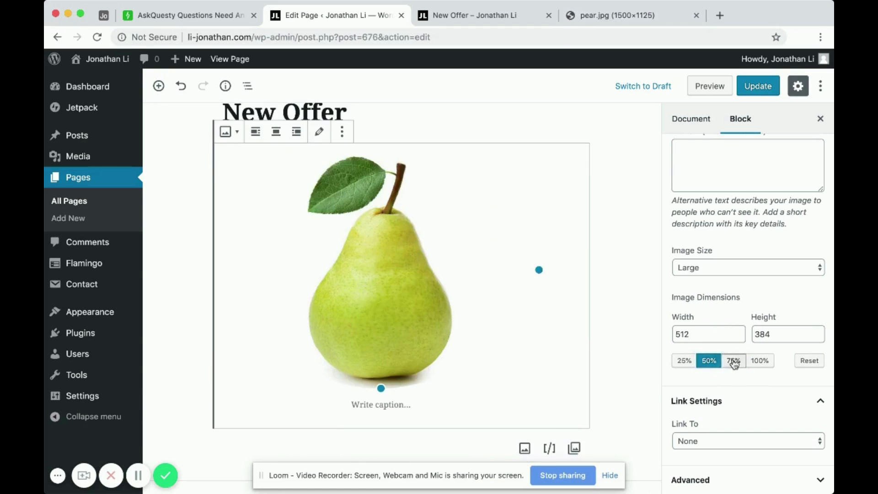
click(733, 360)
click(684, 360)
click(708, 361)
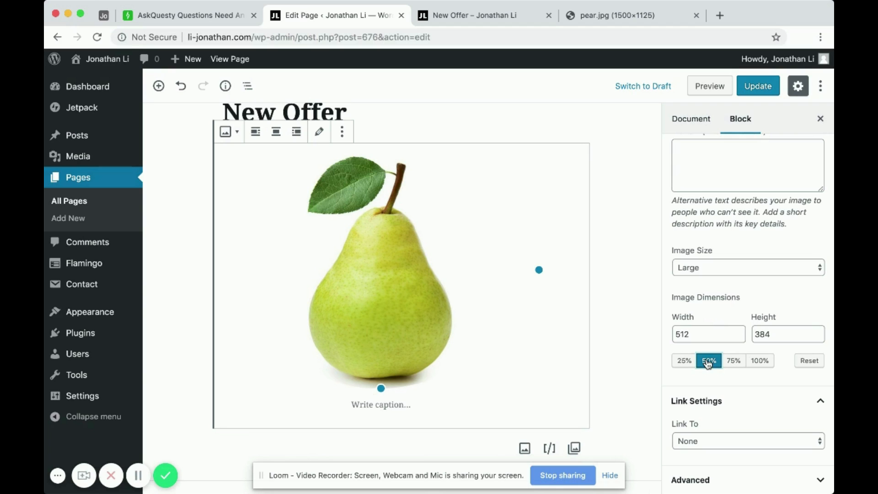
Examine the opened pear.jpg image in its own tab and return to the page editor
click(618, 19)
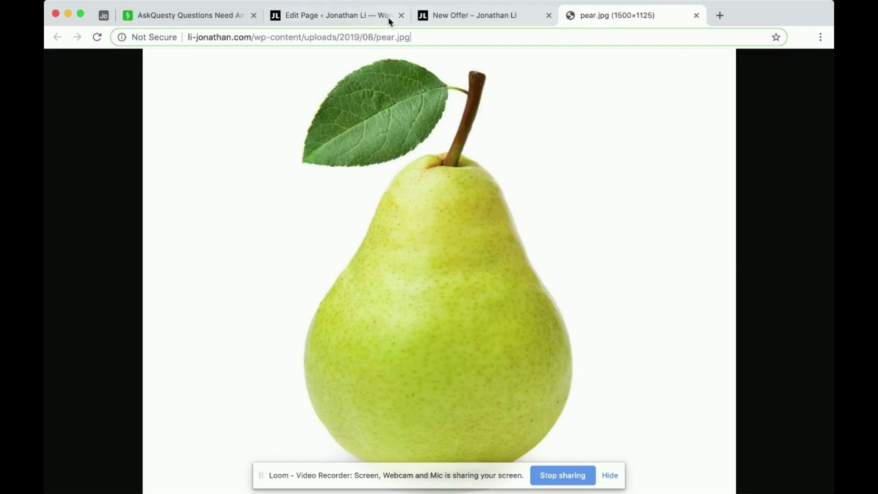
click(322, 15)
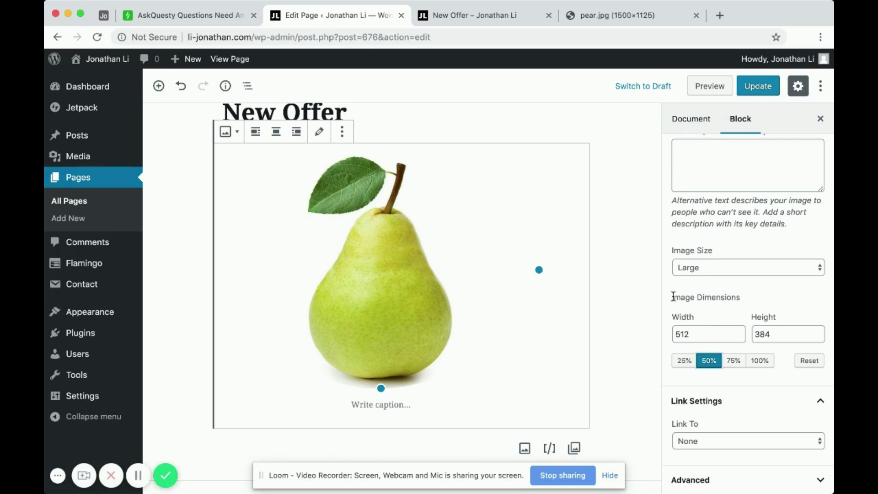
mouse_move(672, 297)
mouse_down()
mouse_move(736, 296)
mouse_move(673, 296)
mouse_up()
click(740, 286)
click(345, 19)
Set the pear image's size to Thumbnail and preview the New Offer page
click(738, 268)
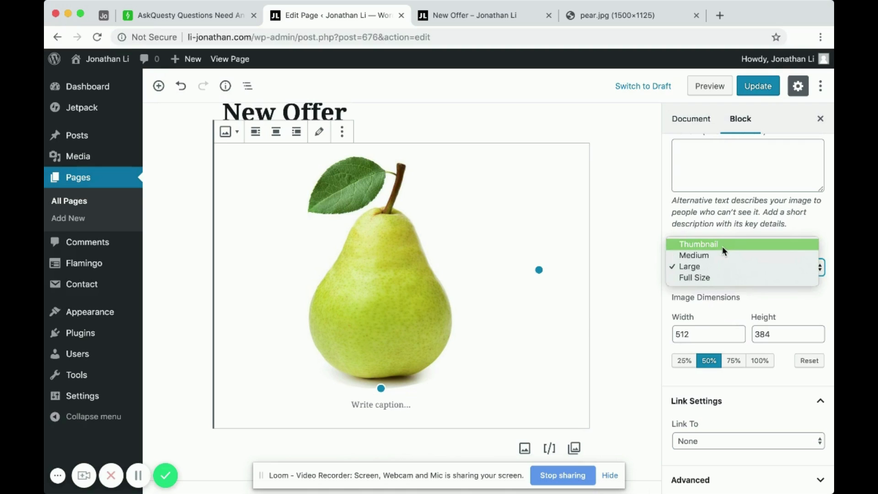
click(688, 244)
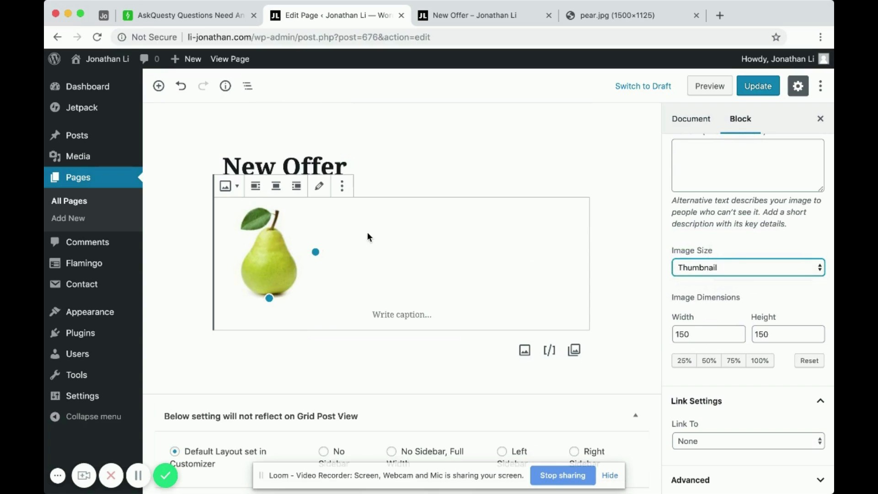
click(706, 95)
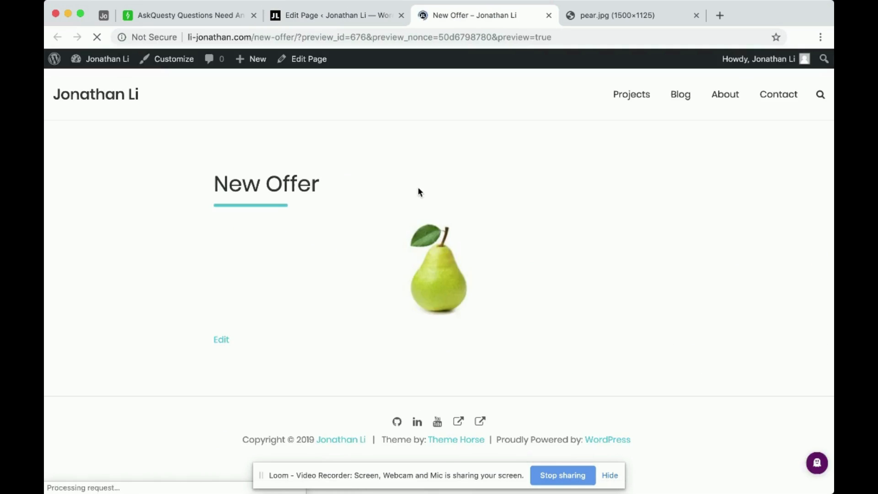
Open the previewed thumbnail pear image in a new tab and switch to it
right_click(433, 281)
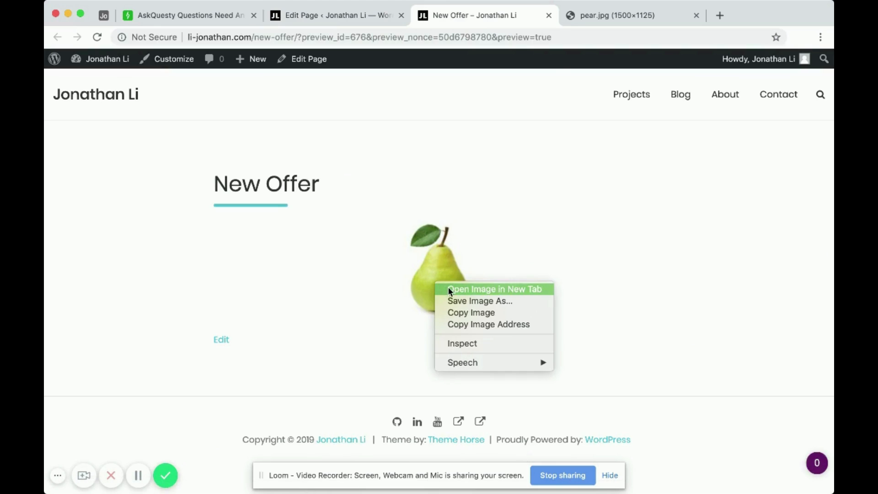
click(449, 289)
click(574, 17)
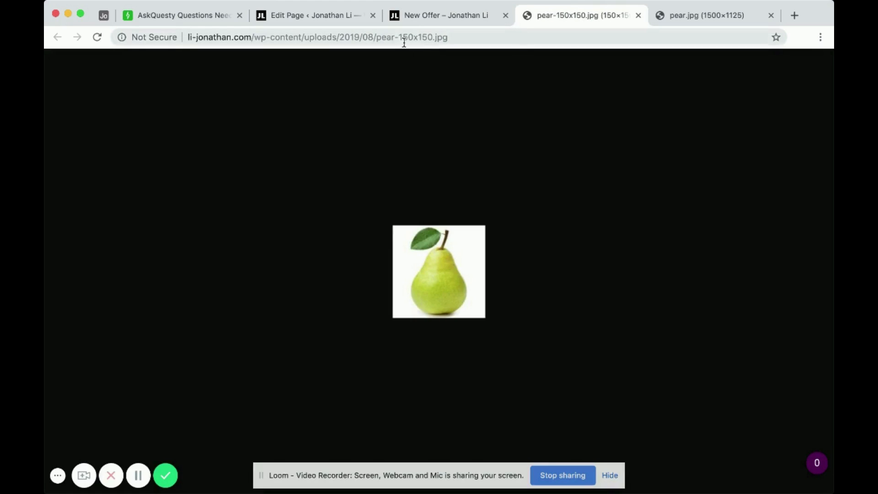
Compare the file names in the addresses of the thumbnail and full-size pear images, and return to the page editor
drag(401, 36, 457, 36)
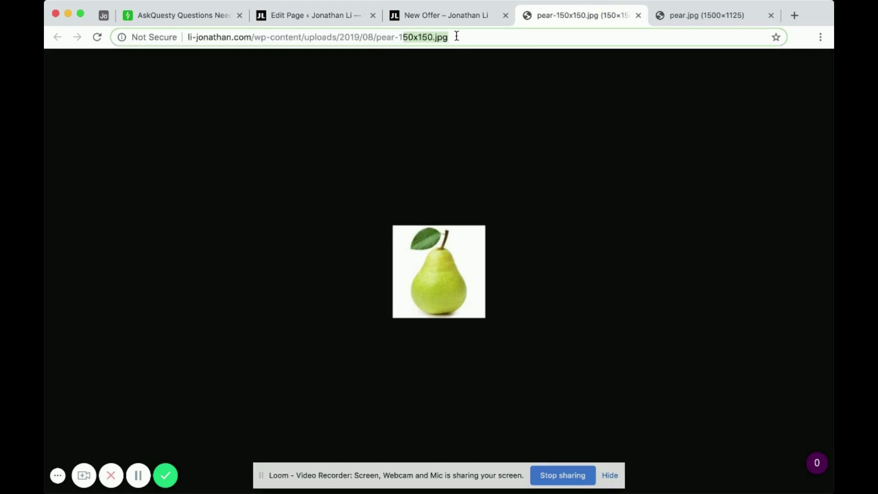
click(461, 36)
drag(375, 35, 452, 37)
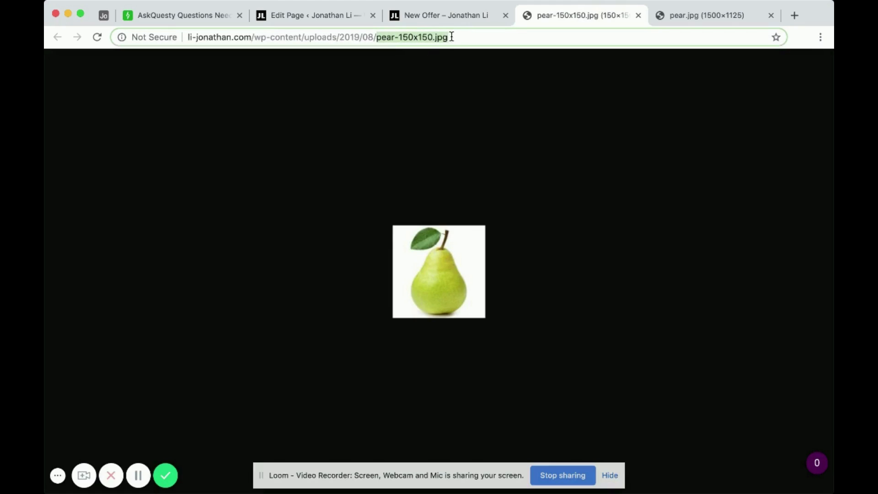
click(497, 38)
click(703, 17)
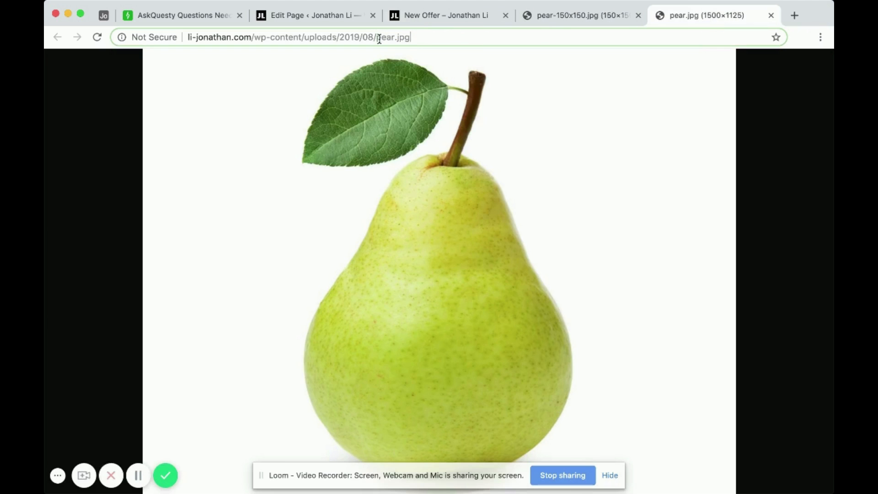
drag(376, 36, 425, 38)
click(335, 18)
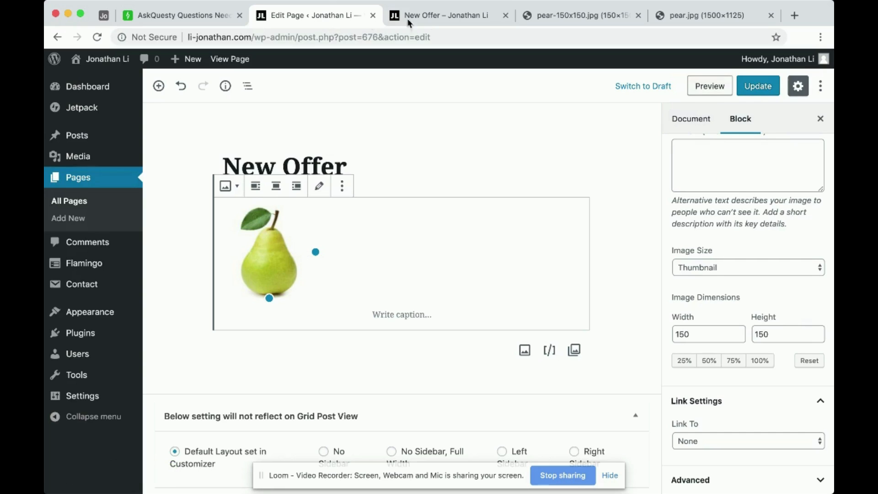
click(439, 18)
click(301, 16)
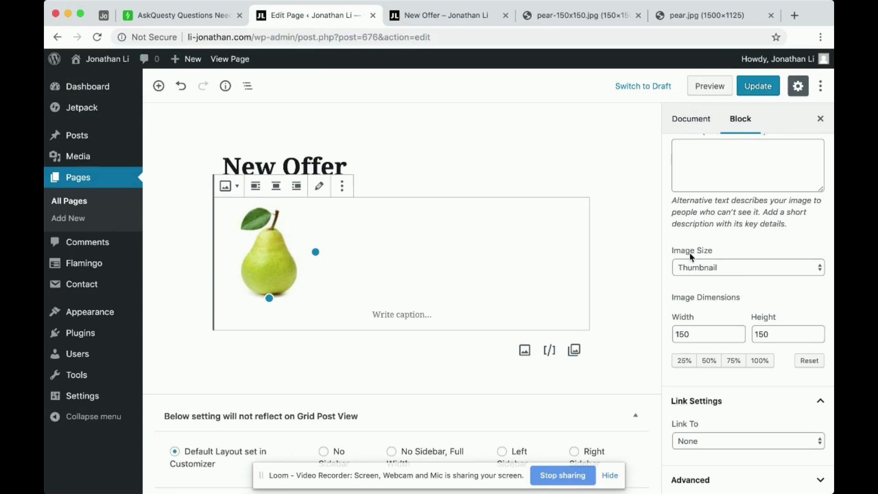
Try the Full Size image setting on the pear image and set it back to Thumbnail
click(723, 271)
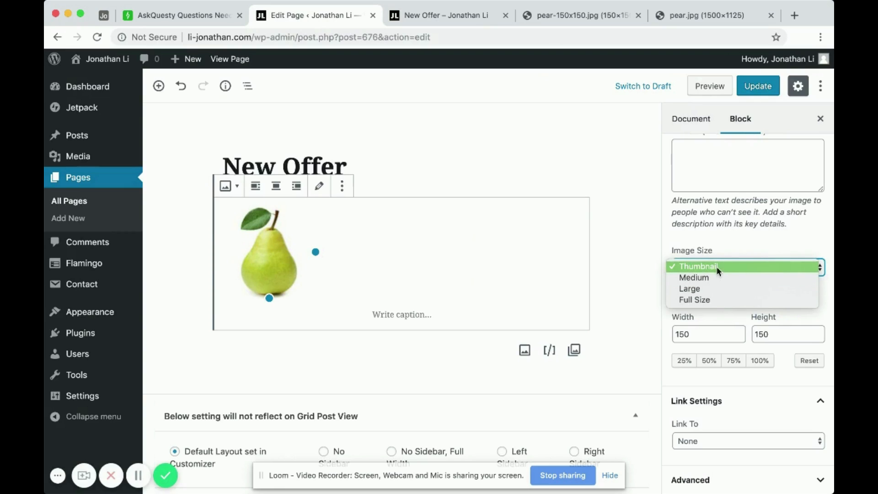
click(688, 265)
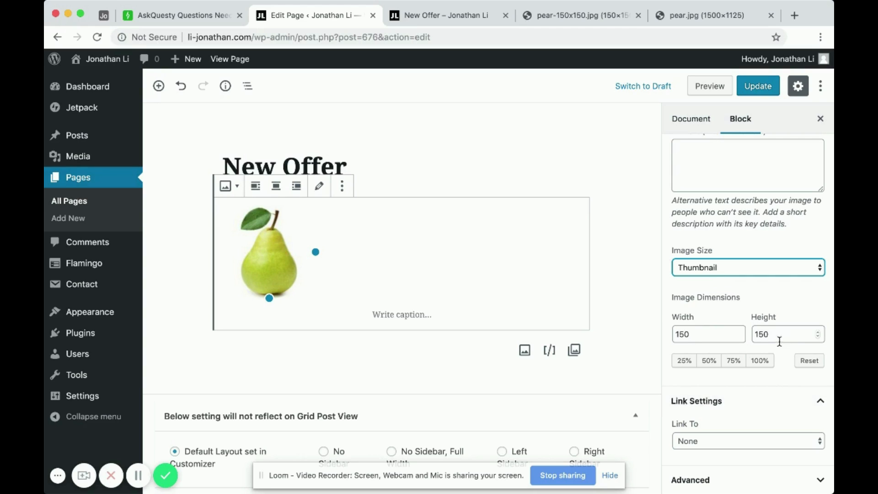
click(748, 272)
click(704, 300)
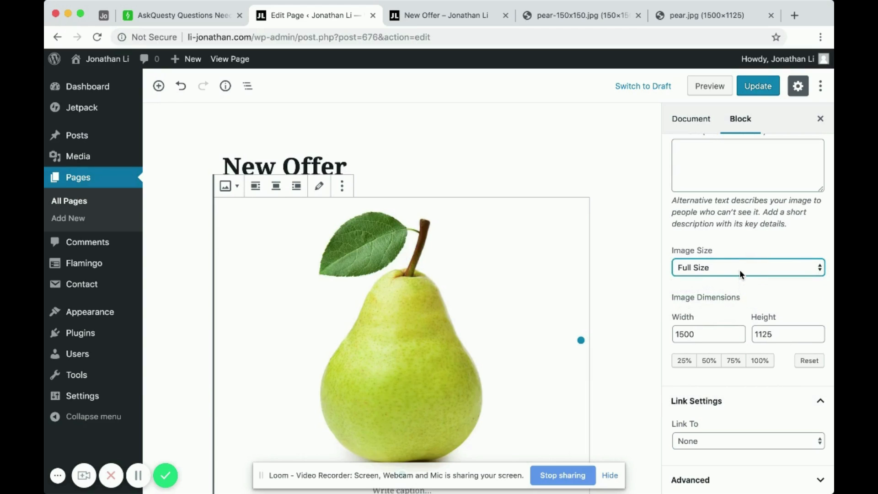
click(722, 333)
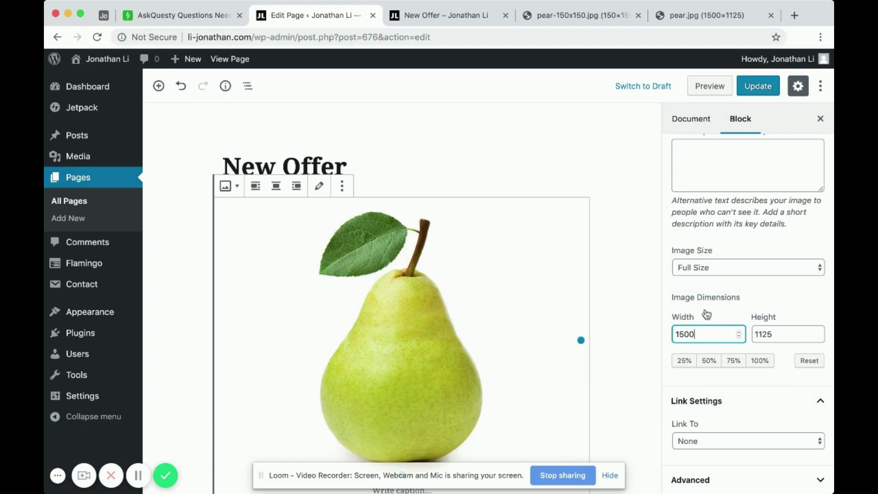
click(728, 271)
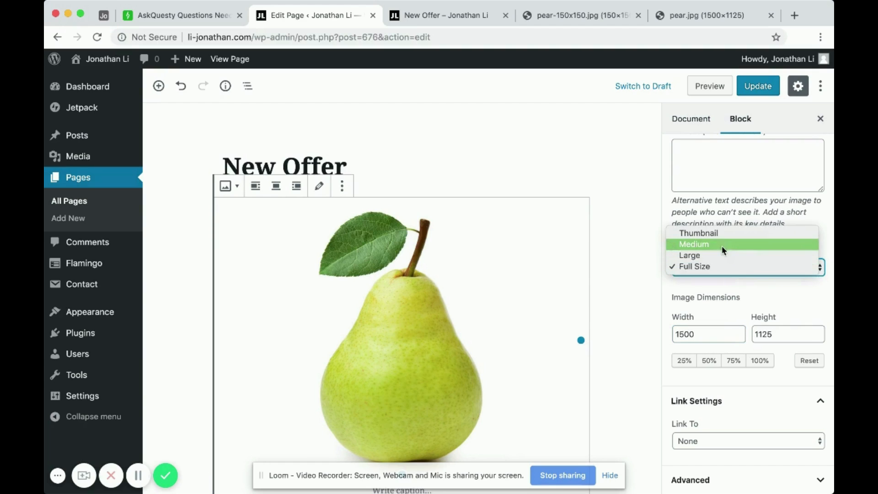
click(701, 234)
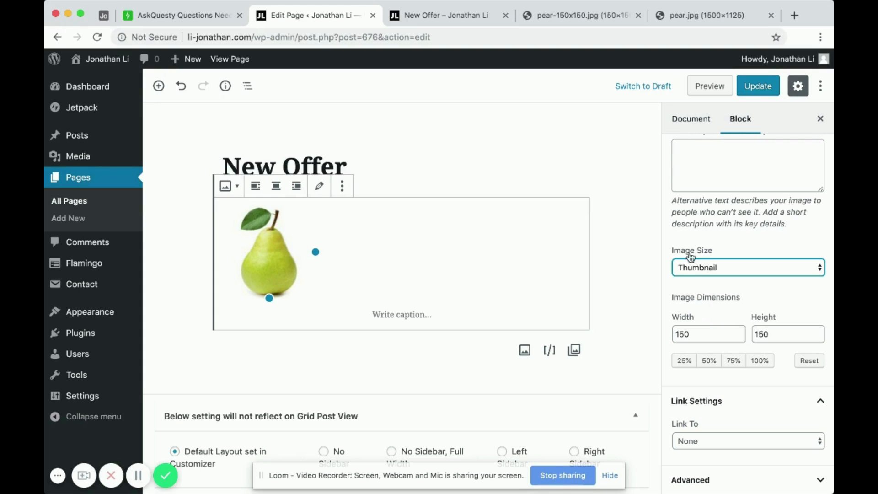
Switch the pear image to Full Size for comparison and set its final image size to Large
click(716, 268)
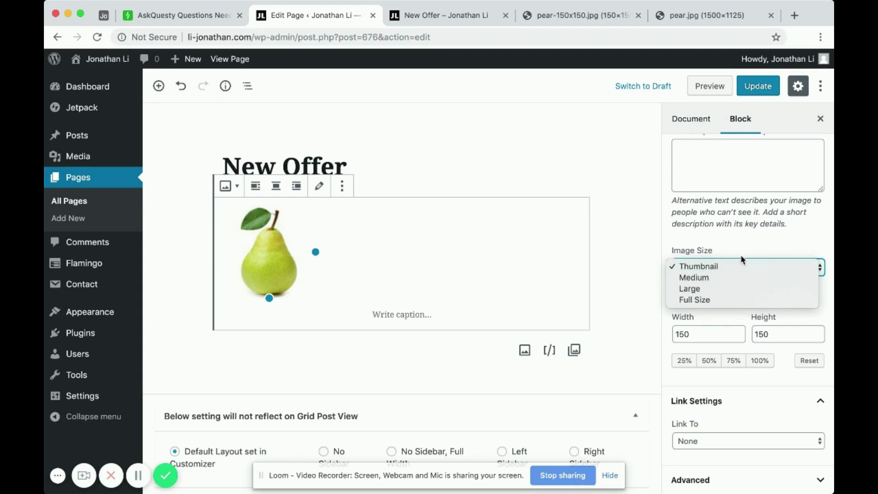
click(692, 300)
click(699, 267)
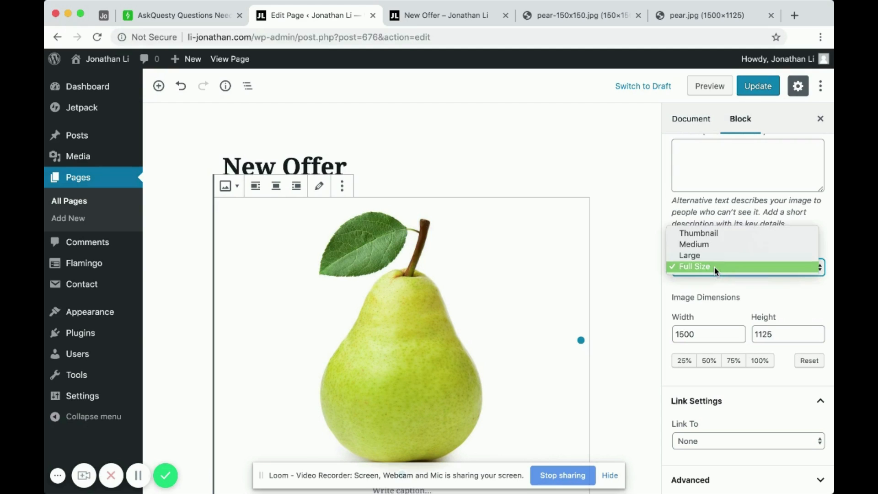
click(692, 255)
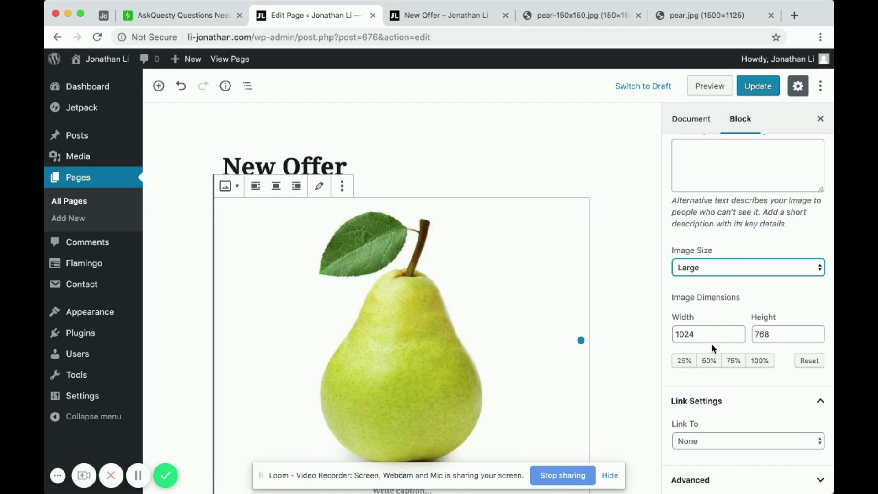
scroll(632, 319, down, 1)
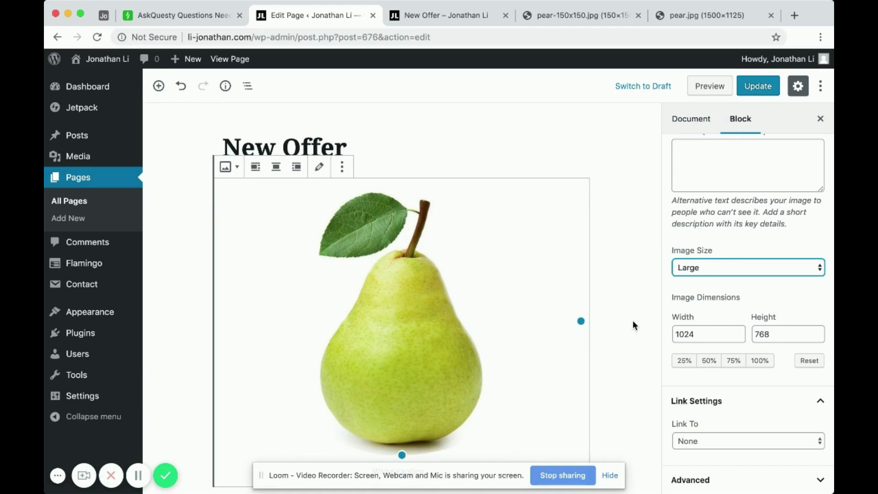
scroll(632, 320, down, 1)
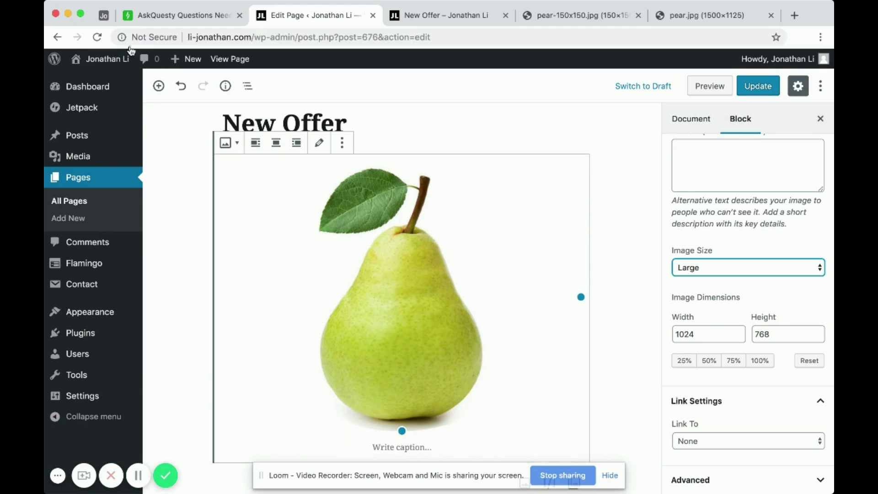
Check the custom image sizes question in the Airtable question list and return to the WordPress page editor
click(179, 18)
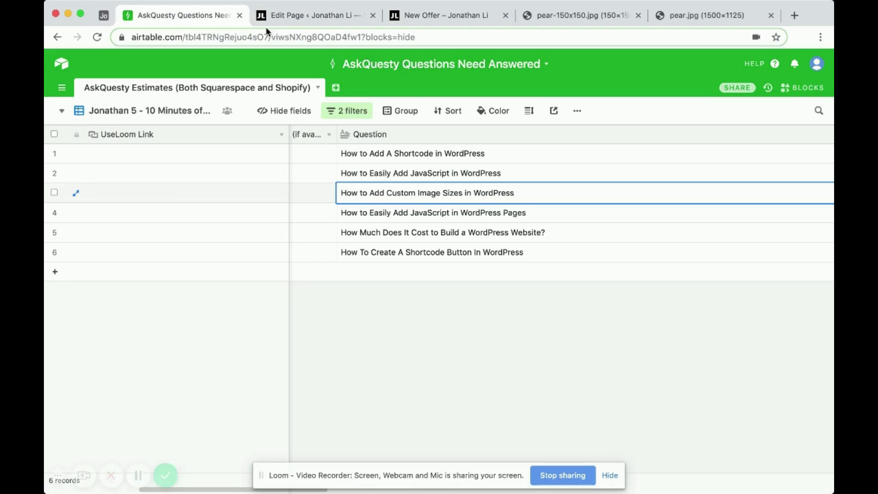
click(314, 18)
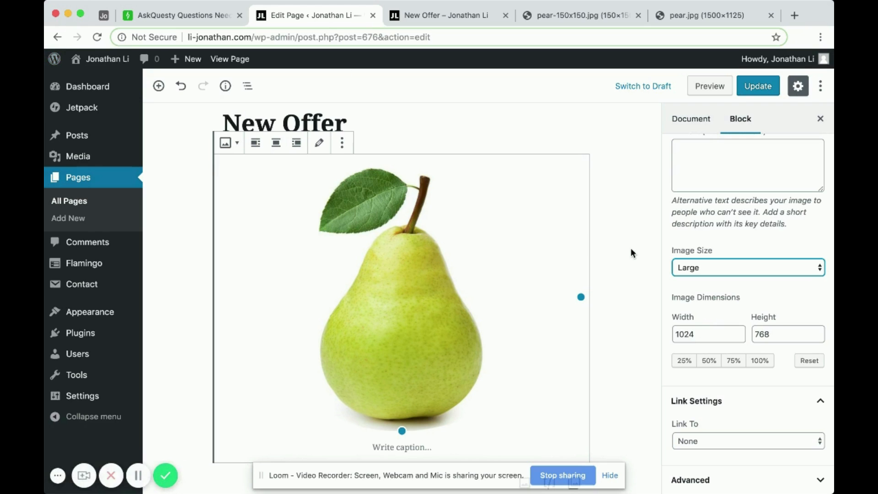